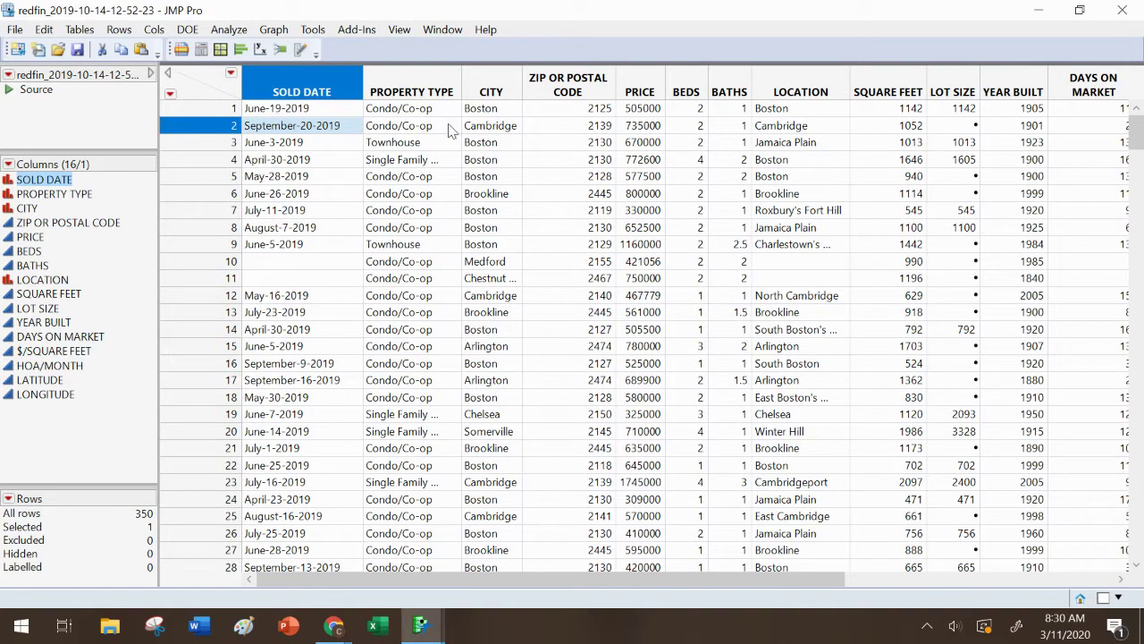
Sort the listings by SOLD DATE into a new table, Untitled 21, and maximize it
{"action": "left_click", "coordinate": [431, 90]}
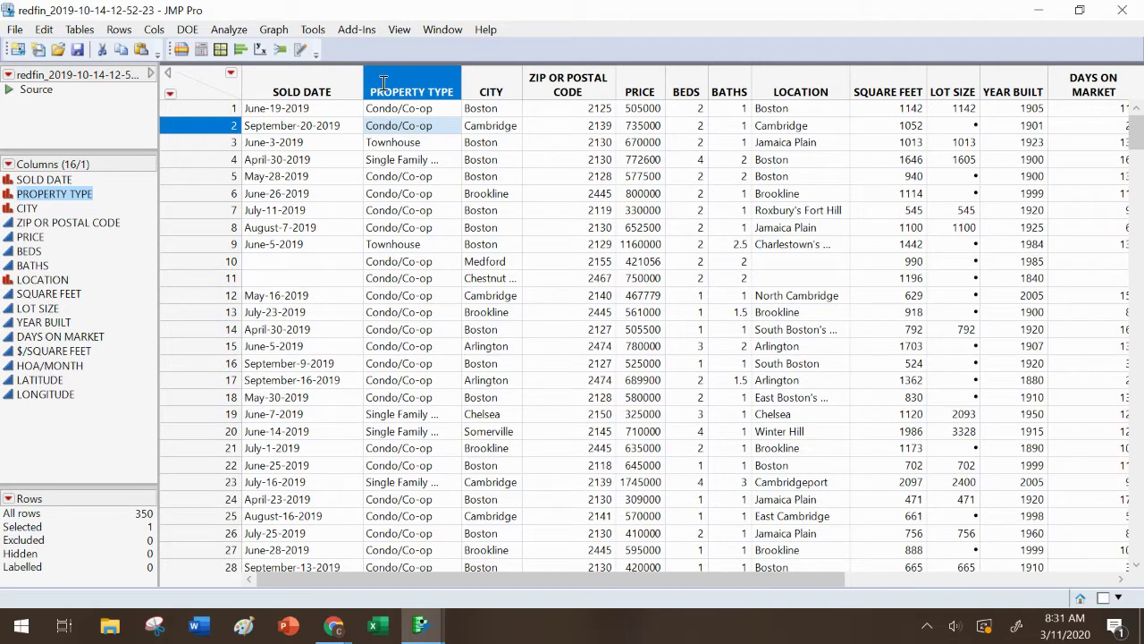
{"action": "left_click", "coordinate": [314, 71]}
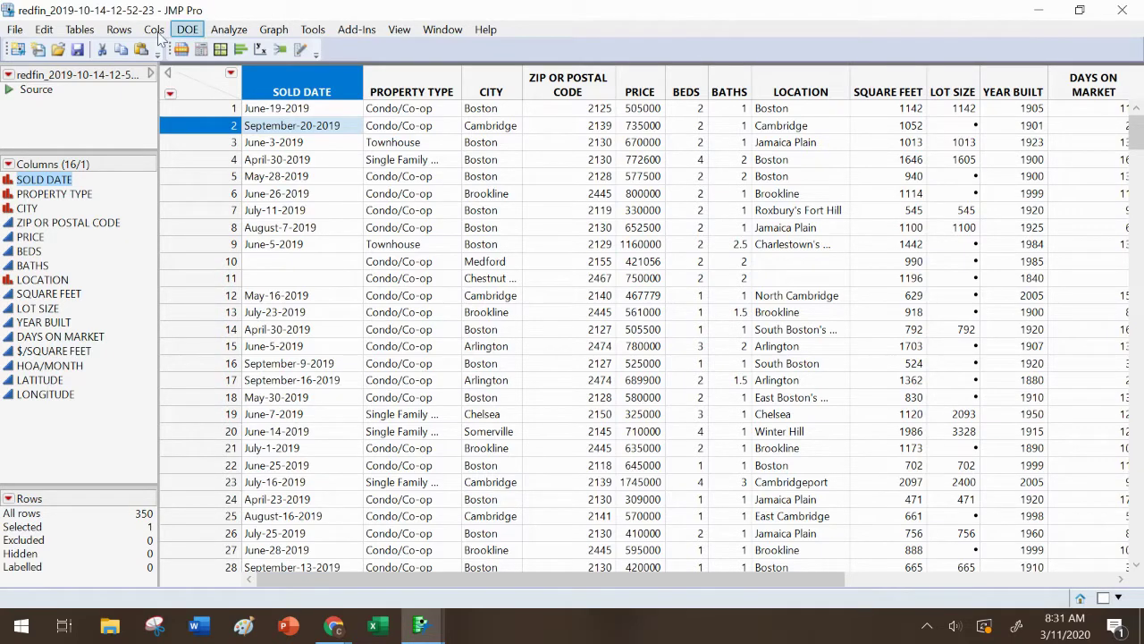
{"action": "left_click", "coordinate": [97, 33]}
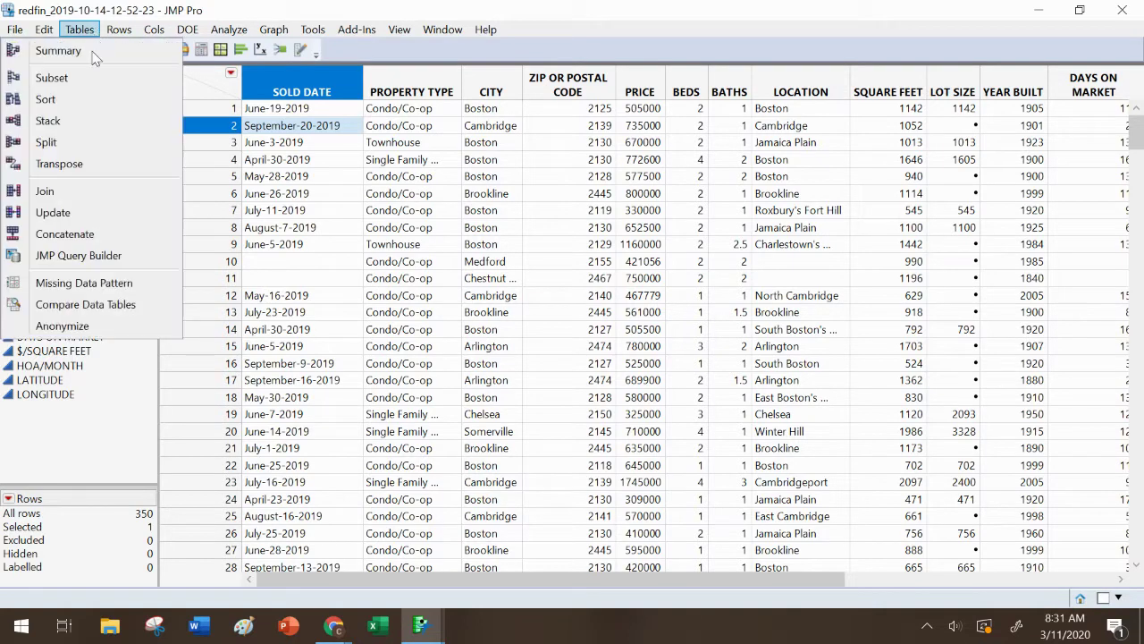
{"action": "left_click", "coordinate": [93, 106]}
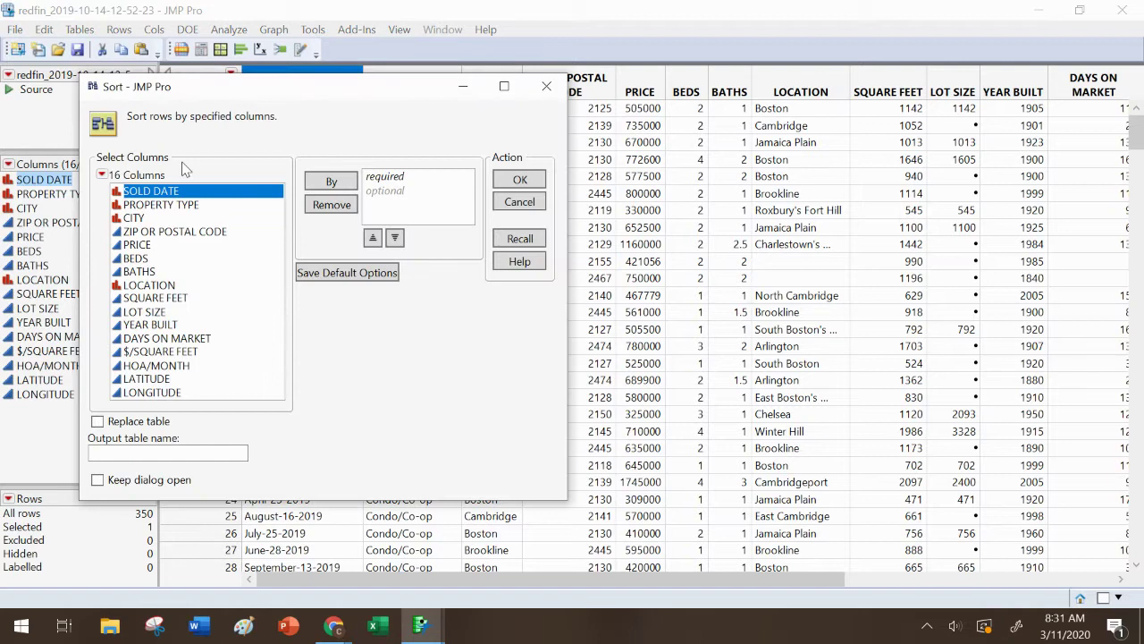
{"action": "left_click", "coordinate": [333, 184]}
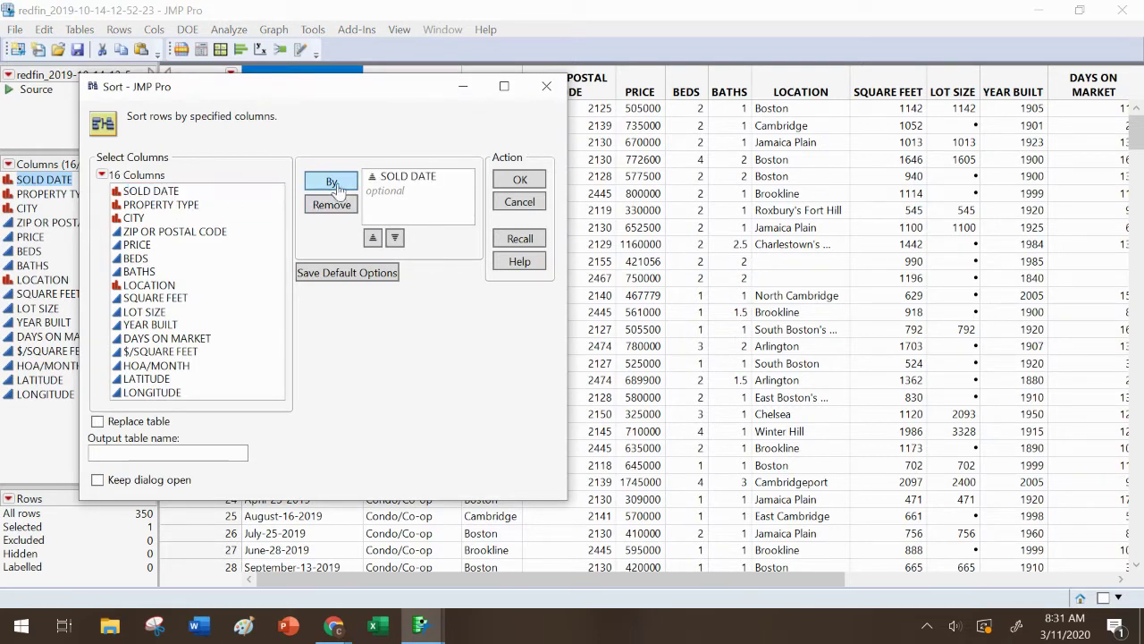
{"action": "left_click", "coordinate": [532, 181]}
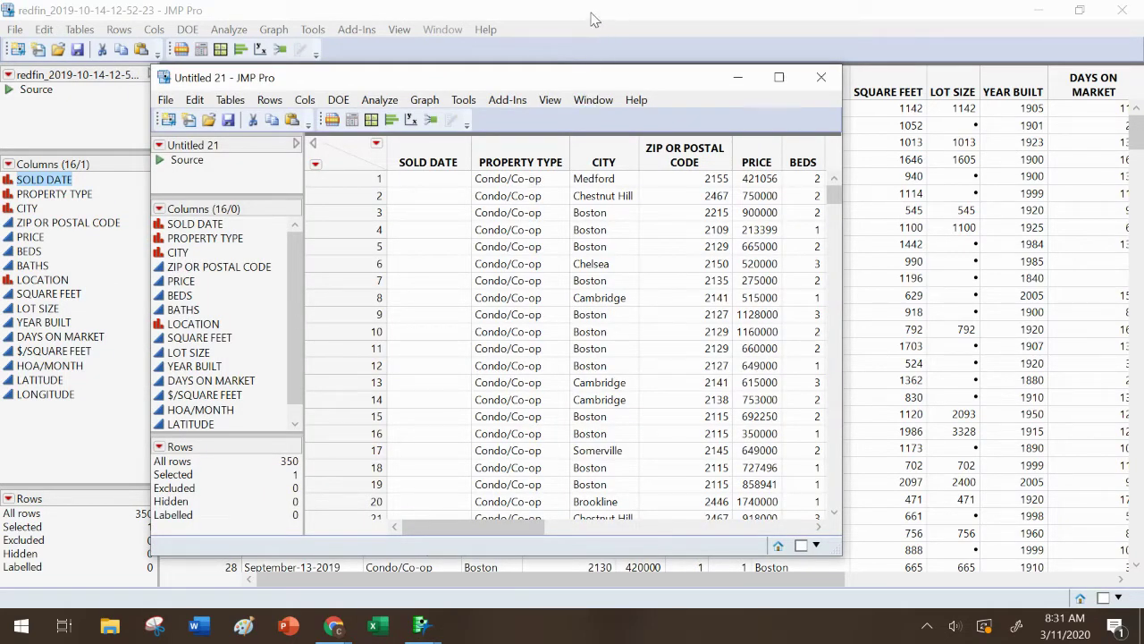
{"action": "left_click", "coordinate": [778, 81]}
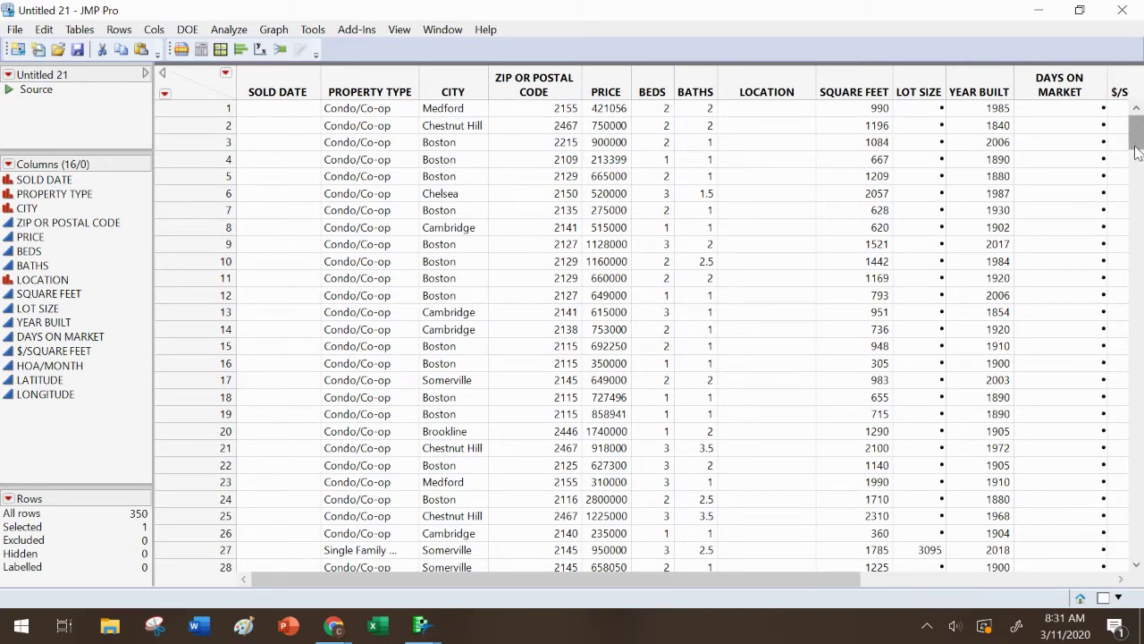
{"action": "left_click_drag", "start_coordinate": [1137, 153], "coordinate": [1136, 232]}
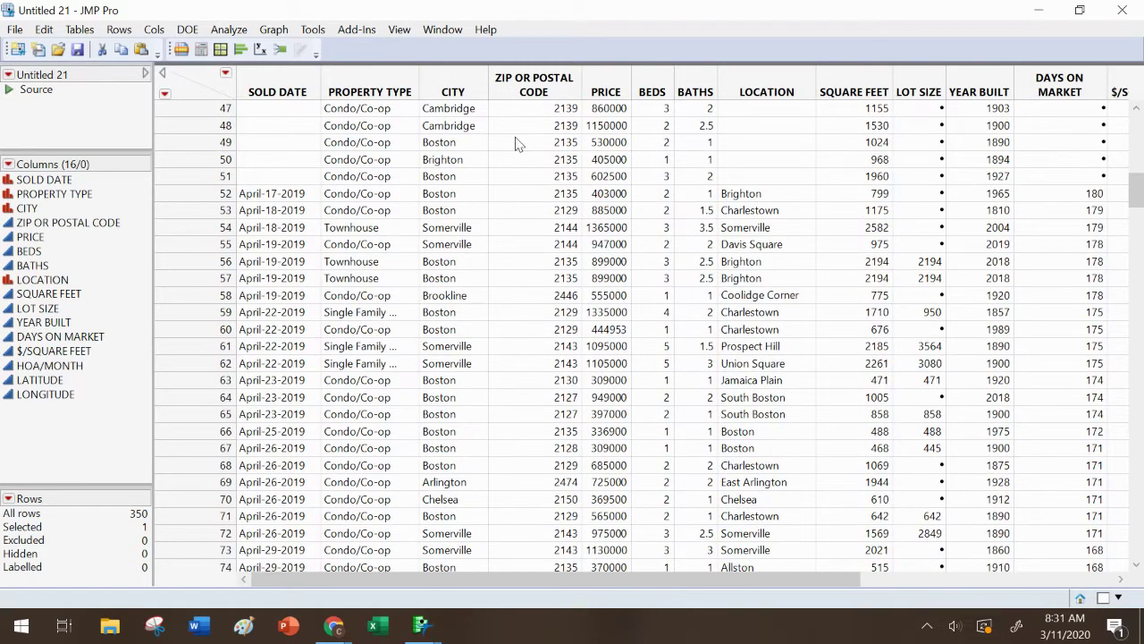
Insert a new column named Month before PROPERTY TYPE
{"action": "right_click", "coordinate": [334, 82]}
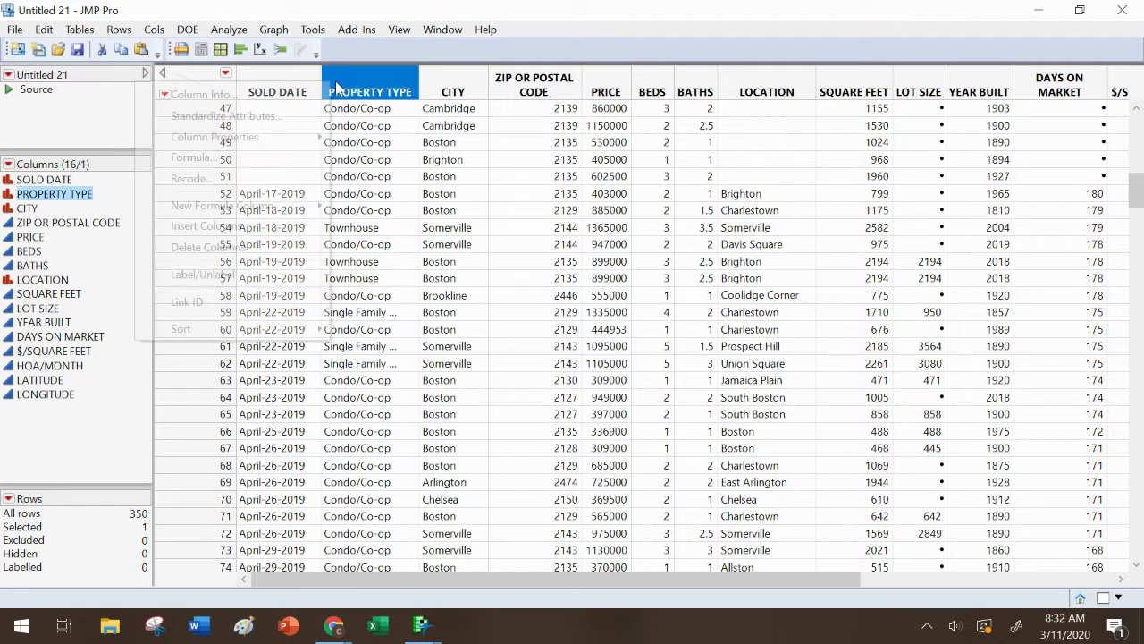
{"action": "left_click", "coordinate": [271, 238]}
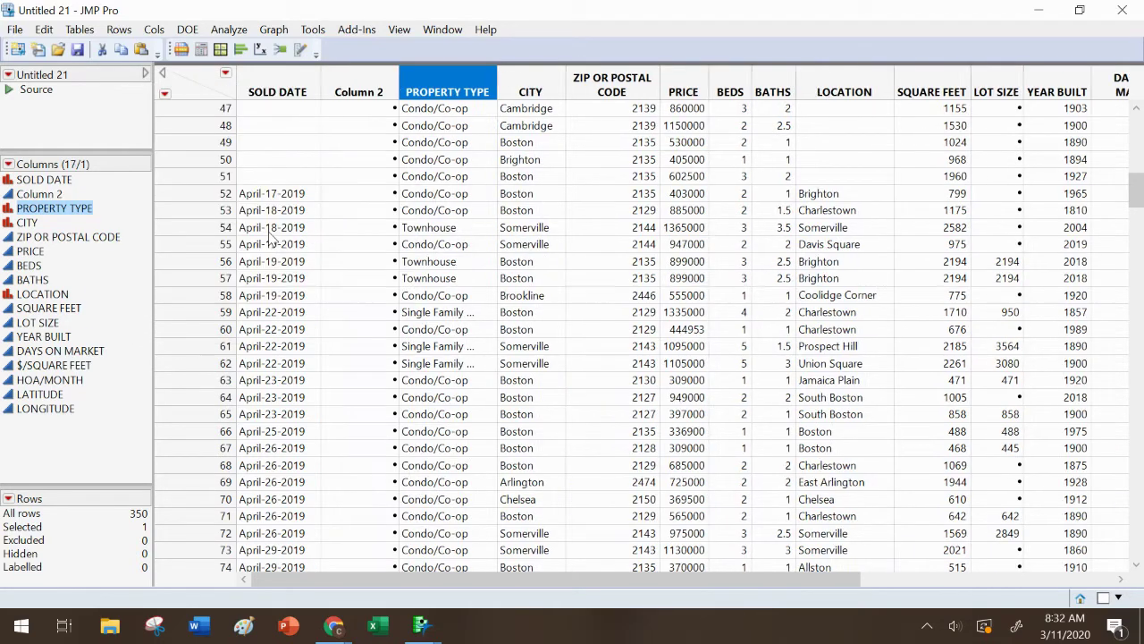
{"action": "double_click", "coordinate": [377, 92]}
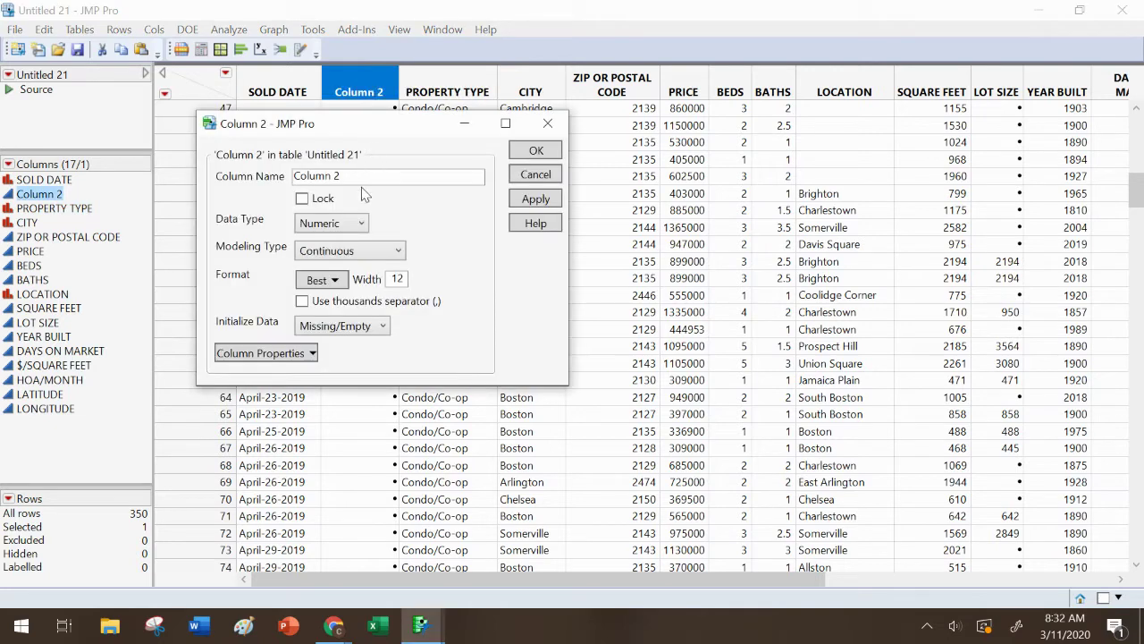
{"action": "type", "text": "Month"}
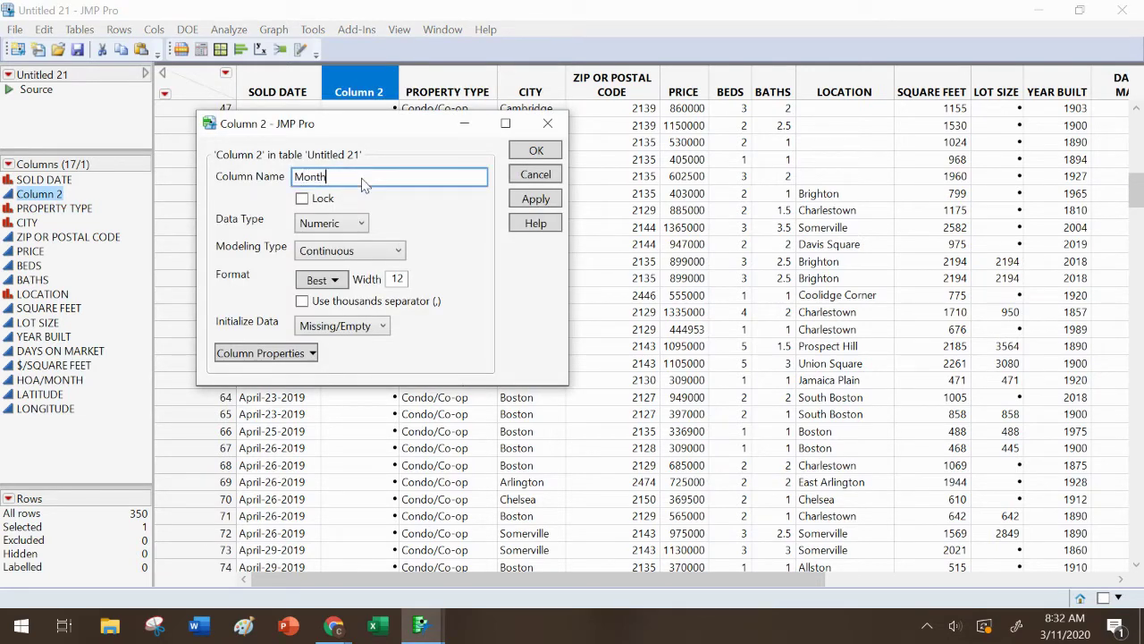
{"action": "left_click", "coordinate": [536, 152]}
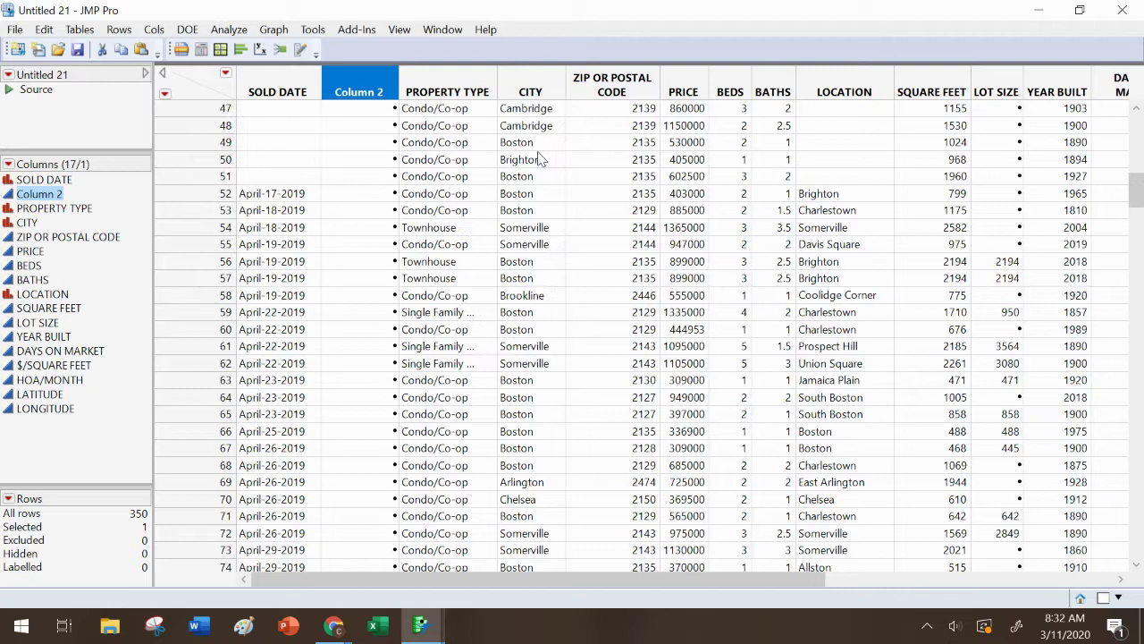
Enter April in row 52's Month cell, the first April-dated sale
{"action": "left_click", "coordinate": [340, 195]}
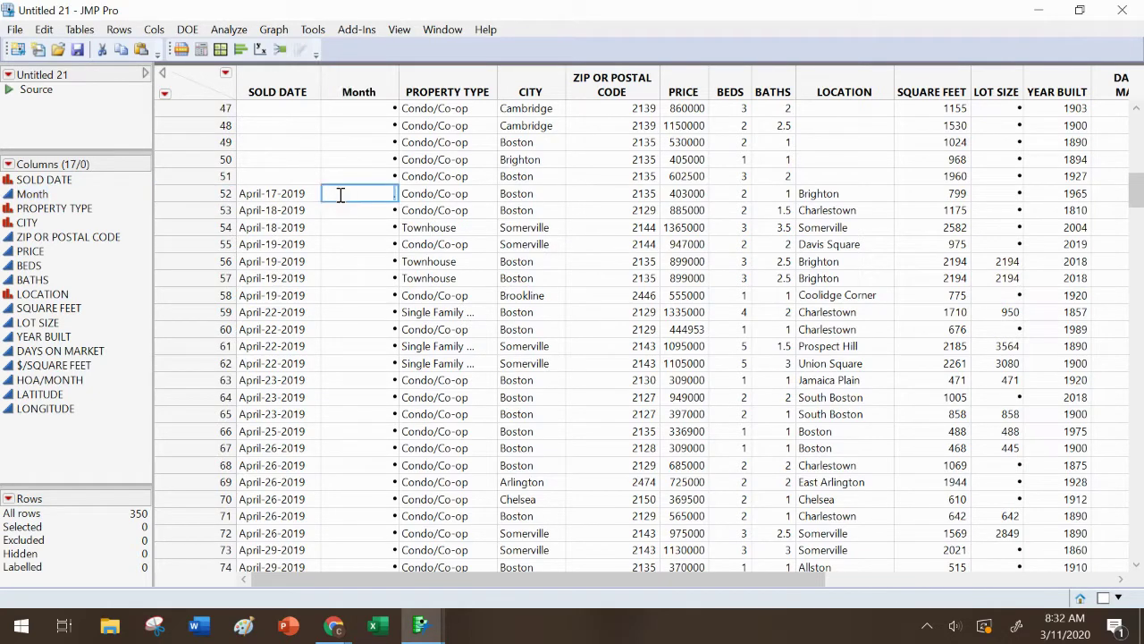
{"action": "type", "text": "April"}
{"action": "key", "text": "Return"}
{"action": "left_click", "coordinate": [1137, 205]}
{"action": "left_click_drag", "start_coordinate": [1140, 211], "coordinate": [1139, 239]}
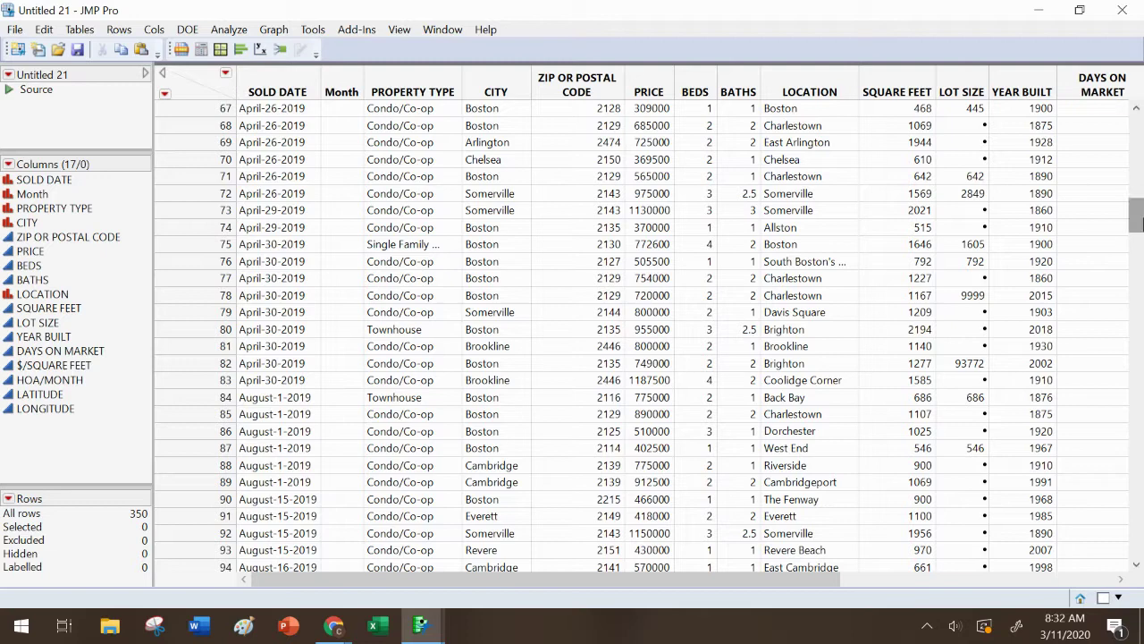
{"action": "left_click_drag", "start_coordinate": [1140, 221], "coordinate": [1140, 196]}
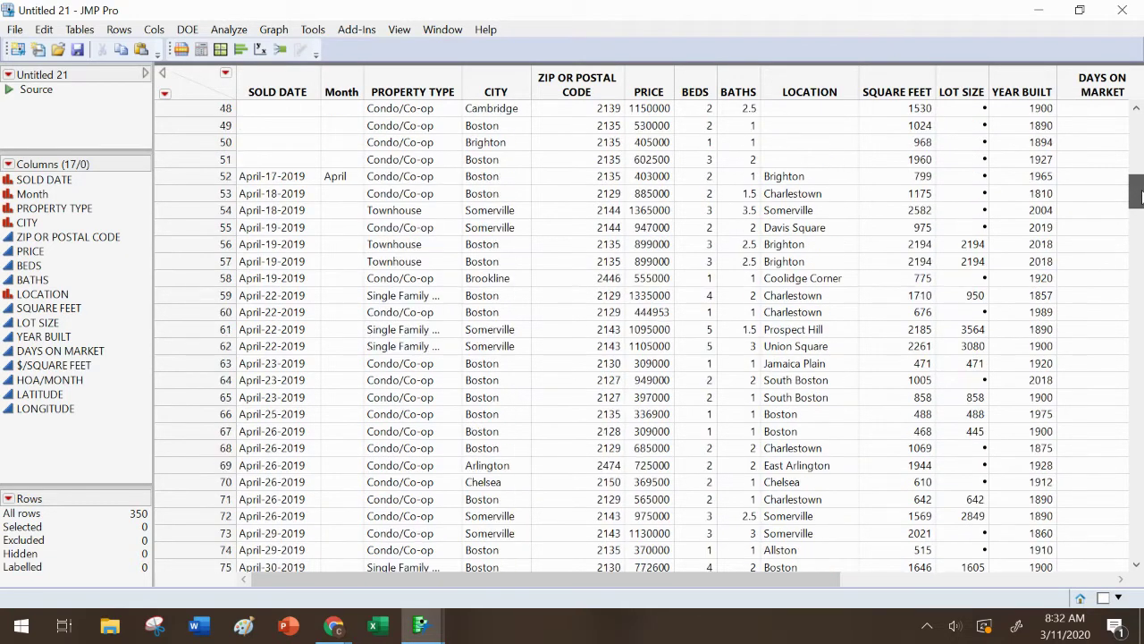
Fill April down the Month column through row 83
{"action": "left_click", "coordinate": [333, 178]}
{"action": "right_click", "coordinate": [333, 177]}
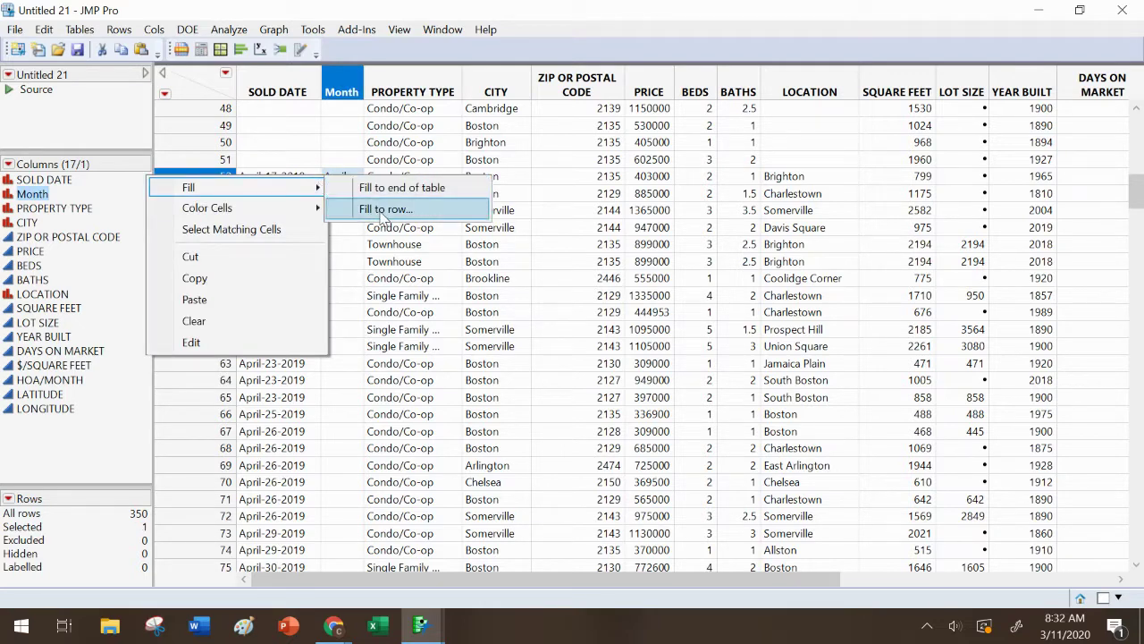
{"action": "left_click", "coordinate": [383, 212]}
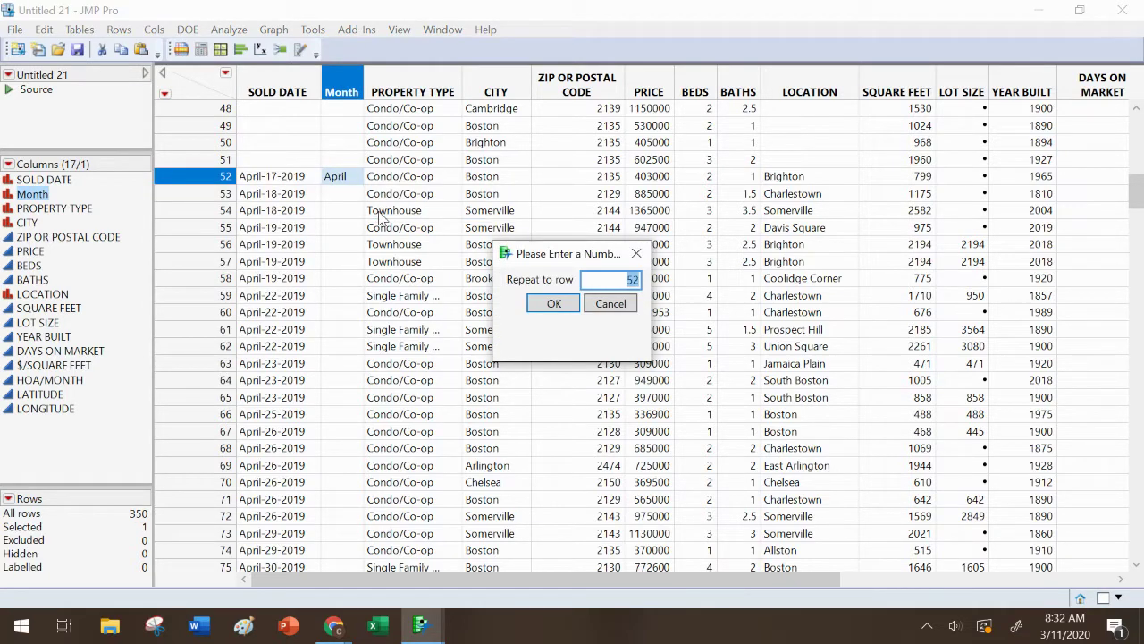
{"action": "type", "text": "83"}
{"action": "key", "text": "Return"}
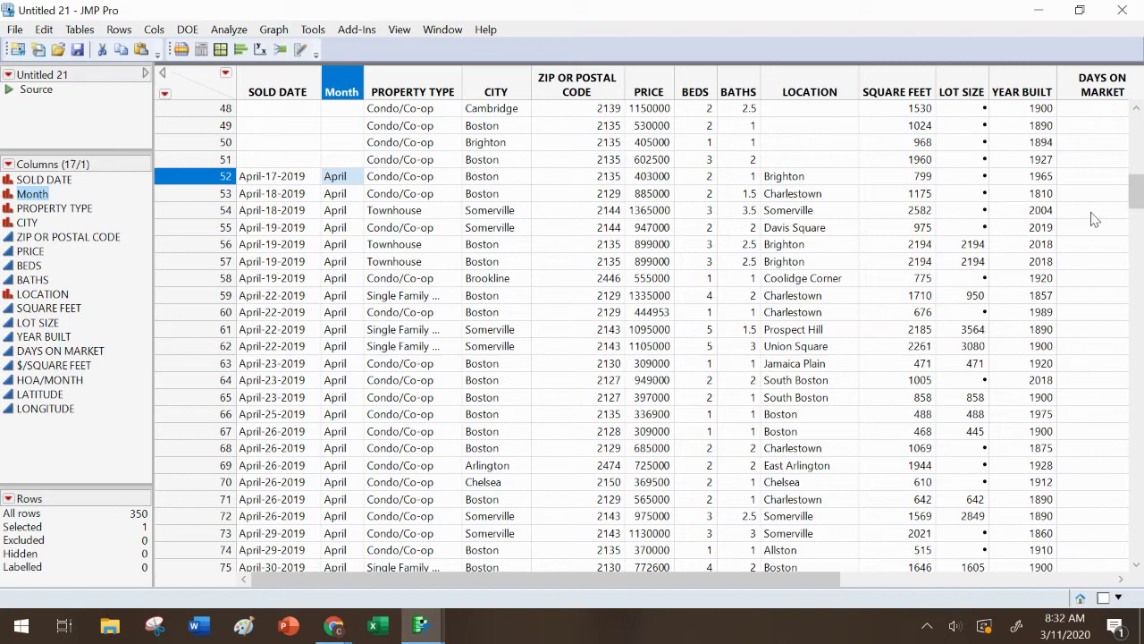
{"action": "left_click_drag", "start_coordinate": [1135, 201], "coordinate": [1138, 244]}
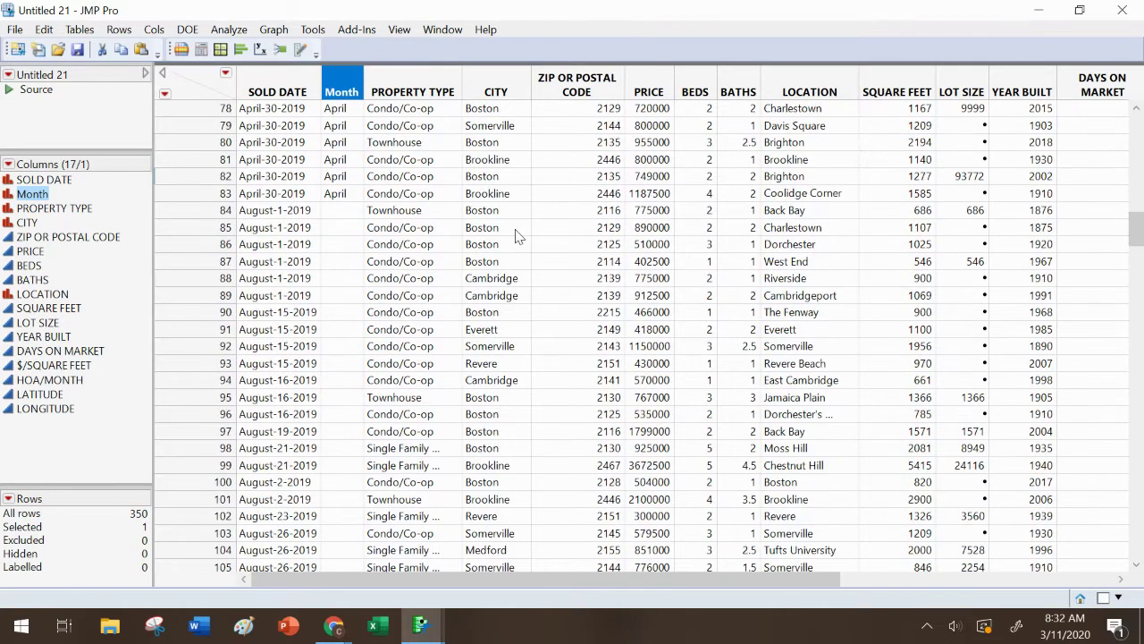
Enter August in row 84 and fill it down for the August-dated sales
{"action": "double_click", "coordinate": [329, 210]}
{"action": "type", "text": "Aug"}
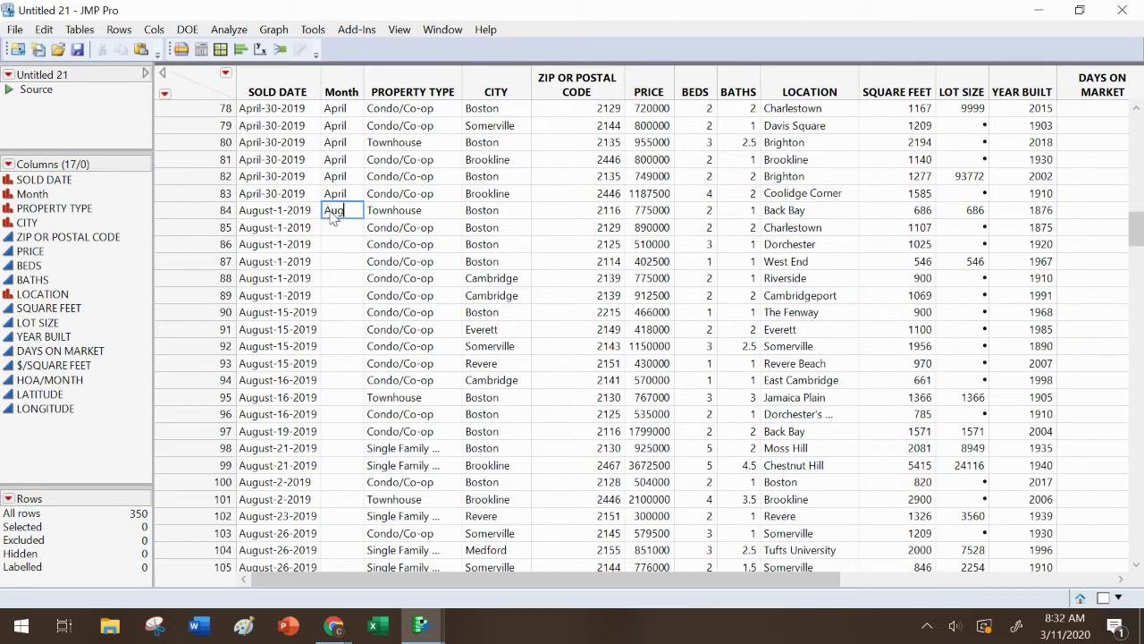
{"action": "type", "text": "ust"}
{"action": "key", "text": "Return"}
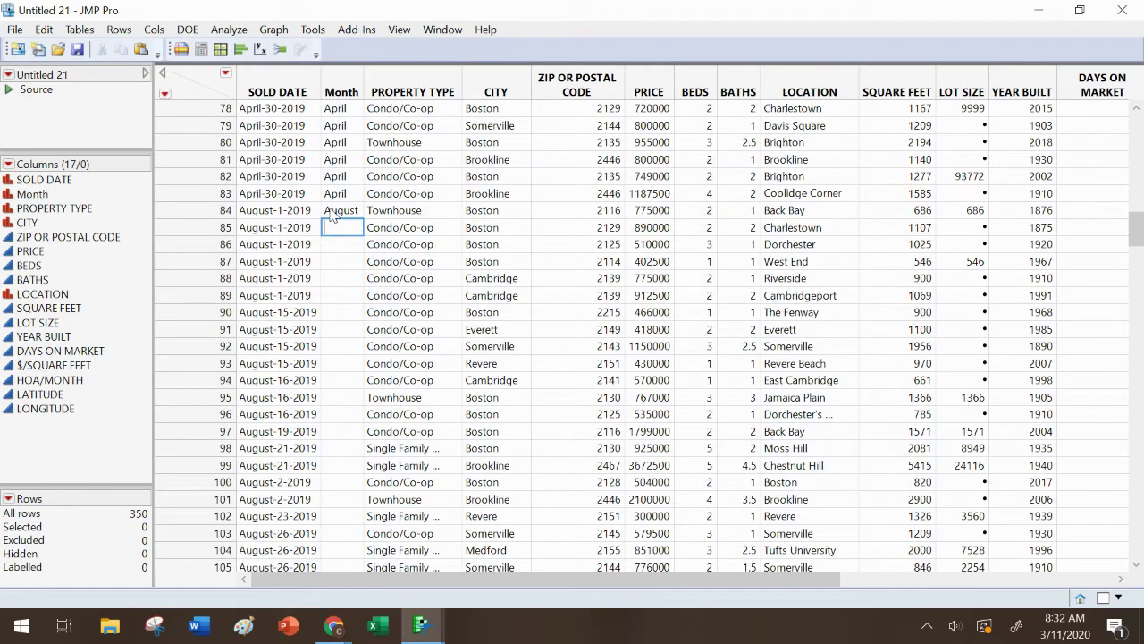
{"action": "left_click", "coordinate": [329, 212]}
{"action": "right_click", "coordinate": [327, 212]}
{"action": "mouse_move", "coordinate": [302, 224]}
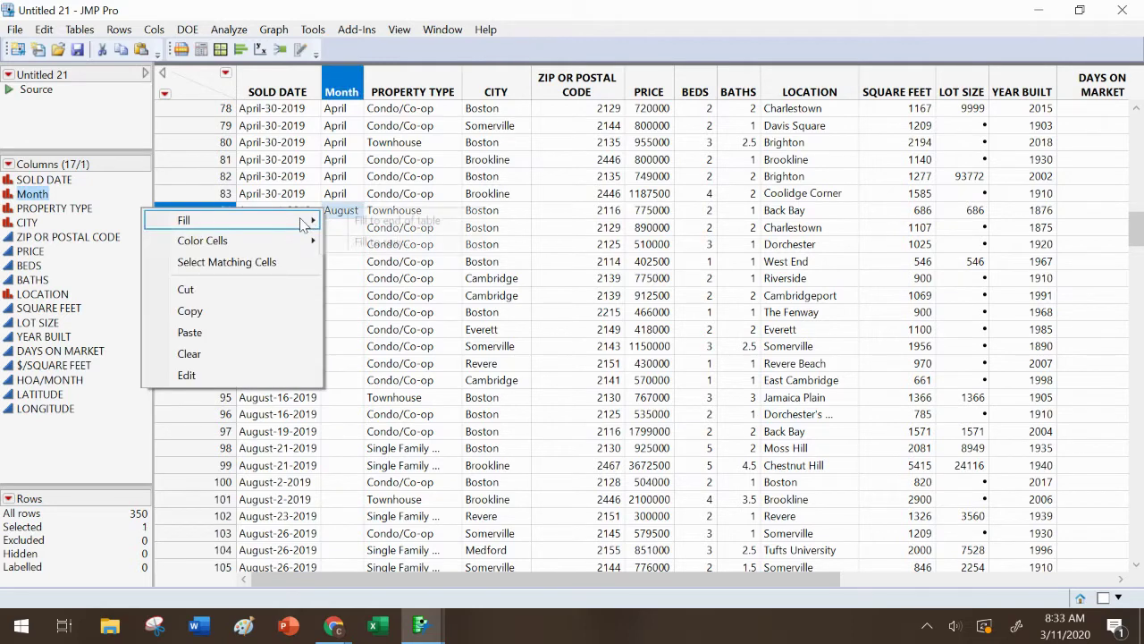
{"action": "left_click", "coordinate": [383, 240]}
{"action": "type", "text": "1"}
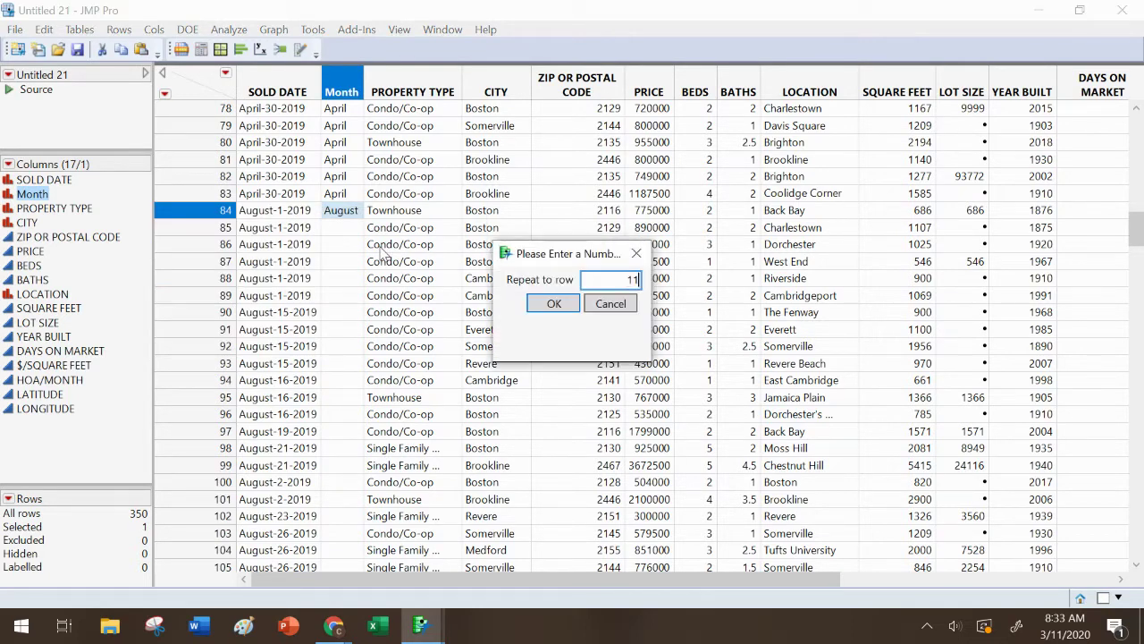
{"action": "type", "text": "-2019"}
{"action": "key", "text": "Return"}
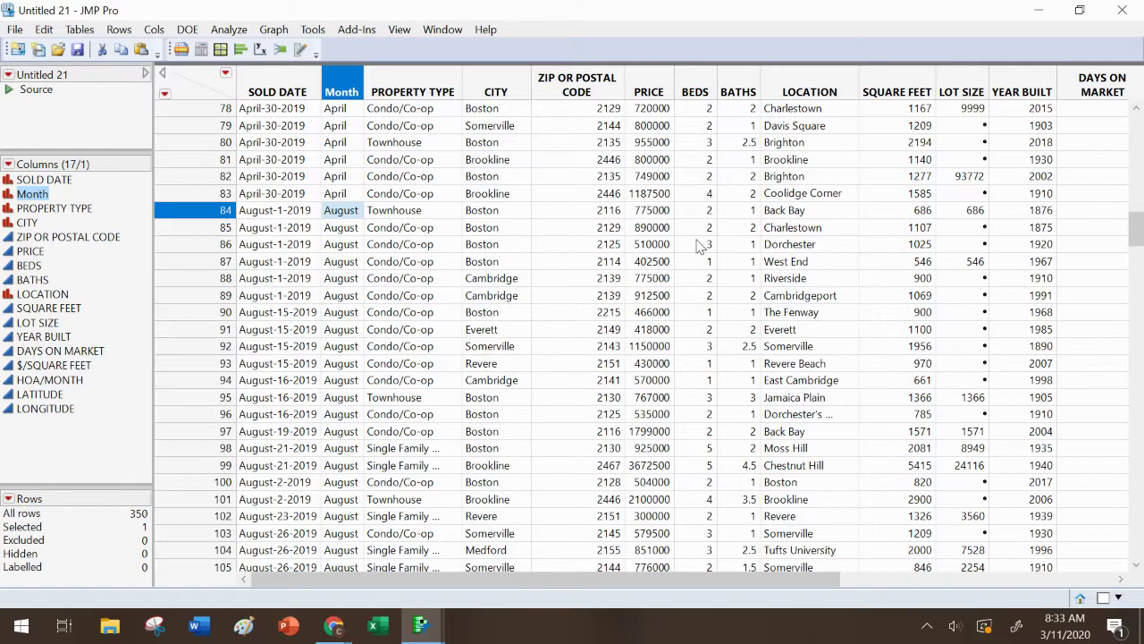
{"action": "left_click_drag", "start_coordinate": [1137, 232], "coordinate": [1139, 288]}
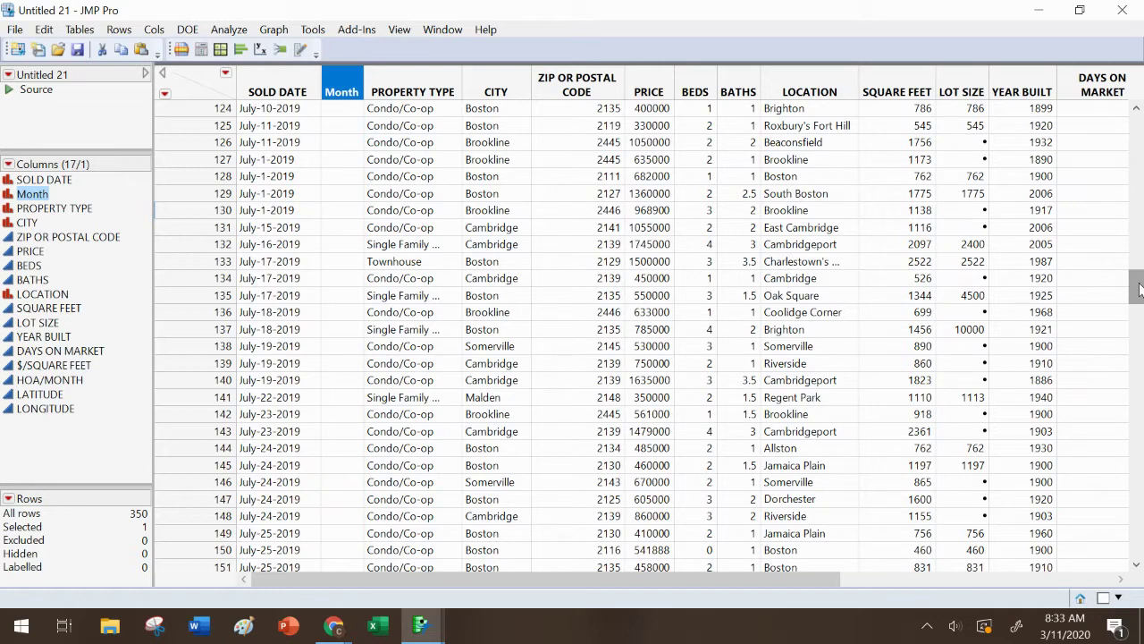
Bring the 'Months - JMP Pro' data table window to the front
{"action": "left_click", "coordinate": [1038, 10]}
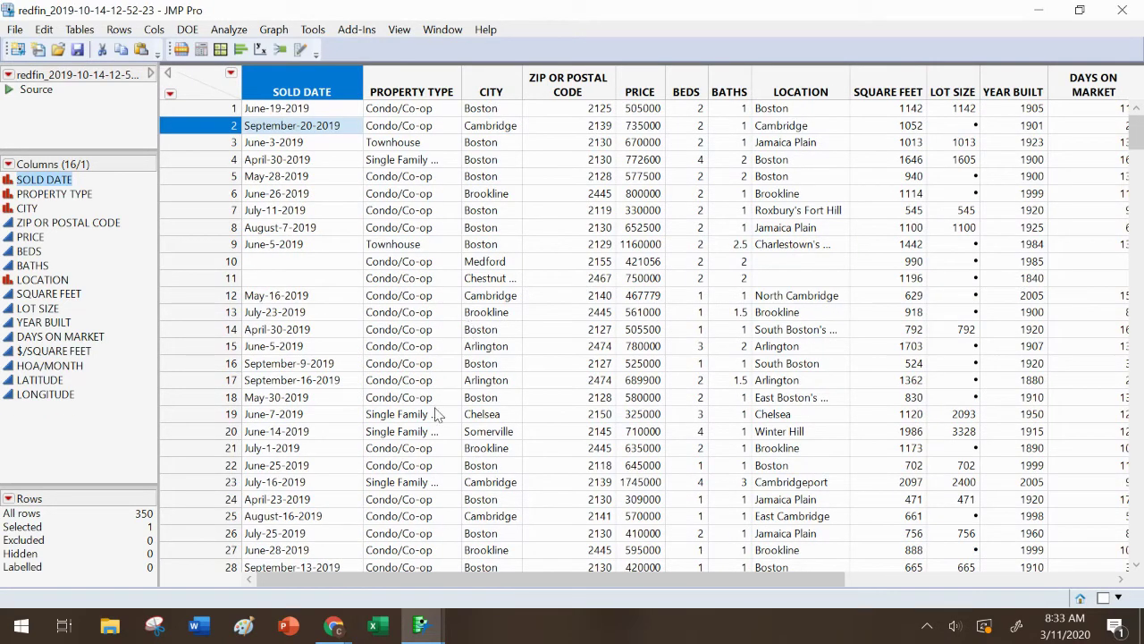
{"action": "mouse_move", "coordinate": [420, 630]}
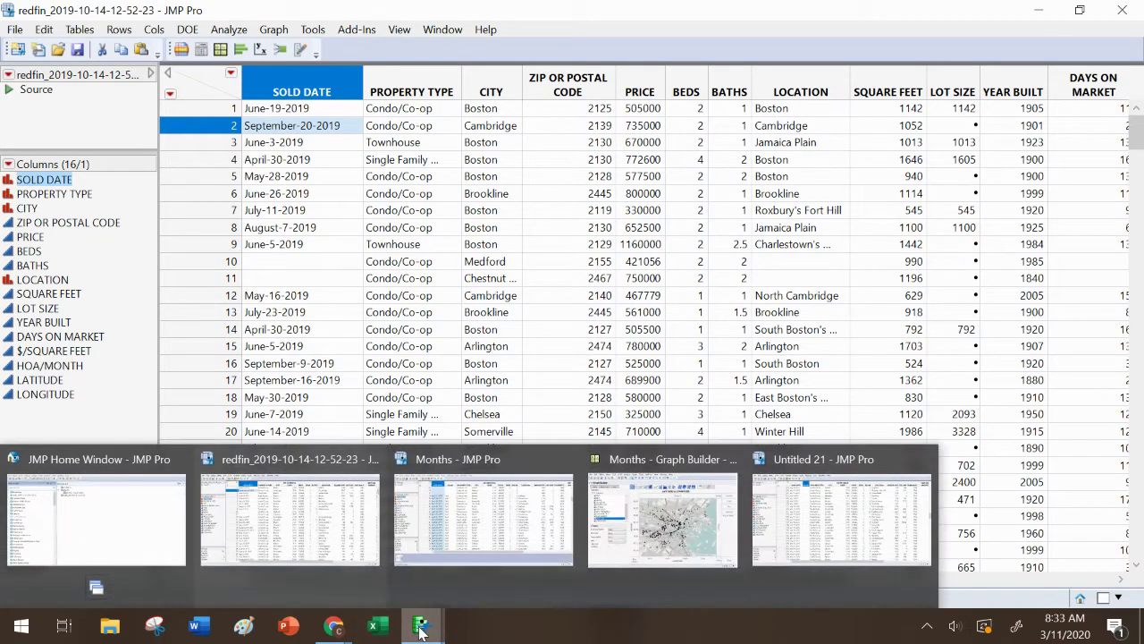
{"action": "left_click", "coordinate": [805, 531]}
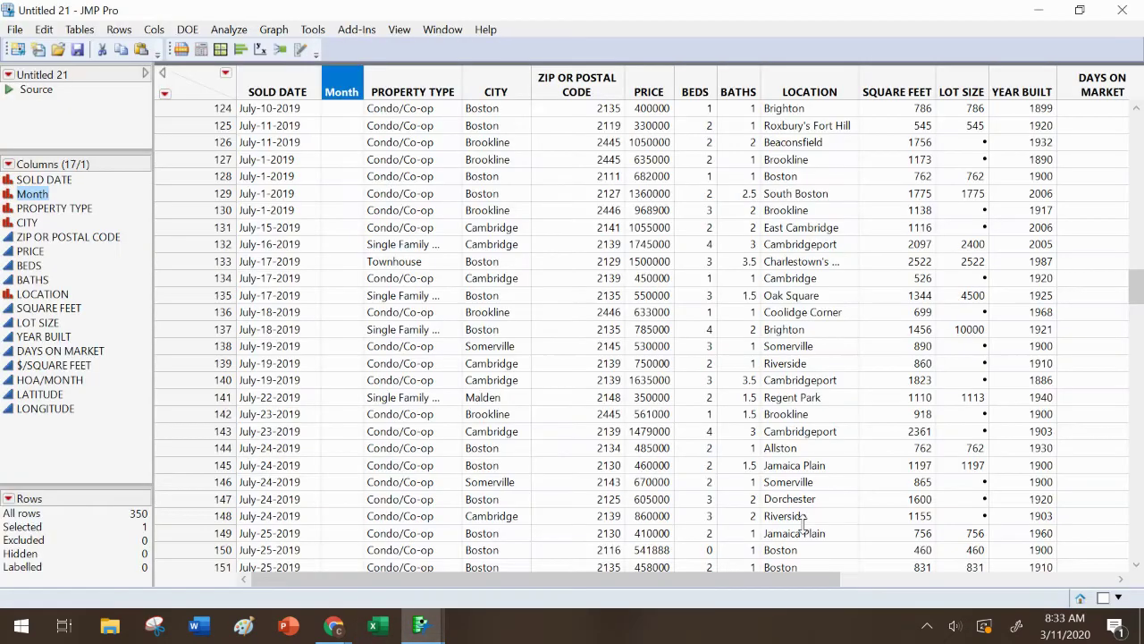
{"action": "left_click_drag", "start_coordinate": [1137, 284], "coordinate": [1135, 563]}
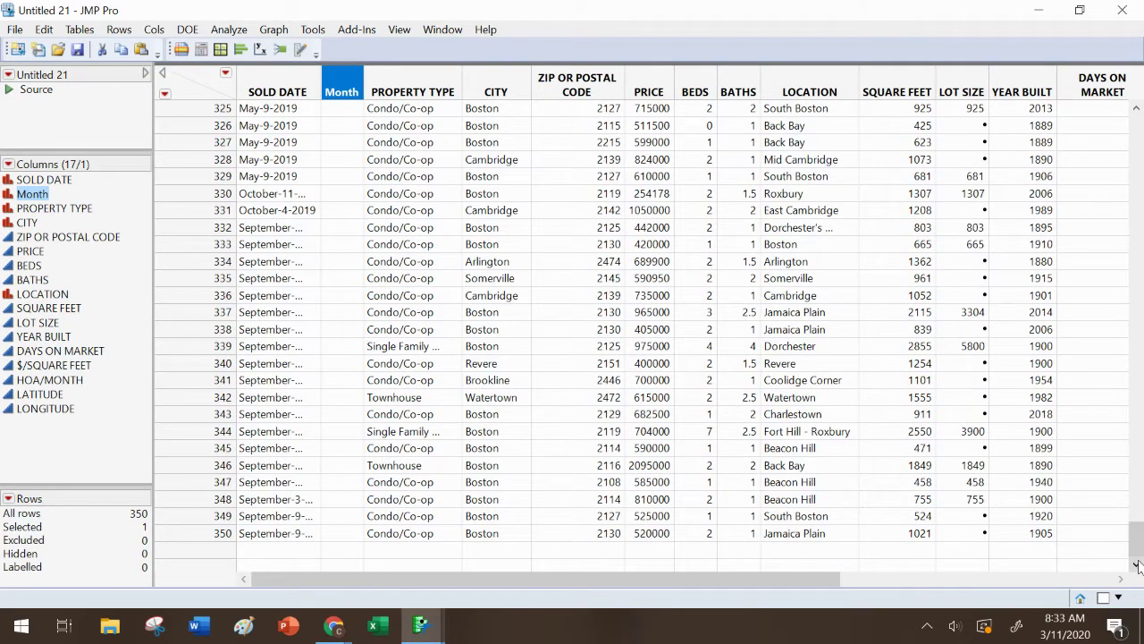
{"action": "left_click", "coordinate": [421, 624]}
{"action": "left_click", "coordinate": [474, 538]}
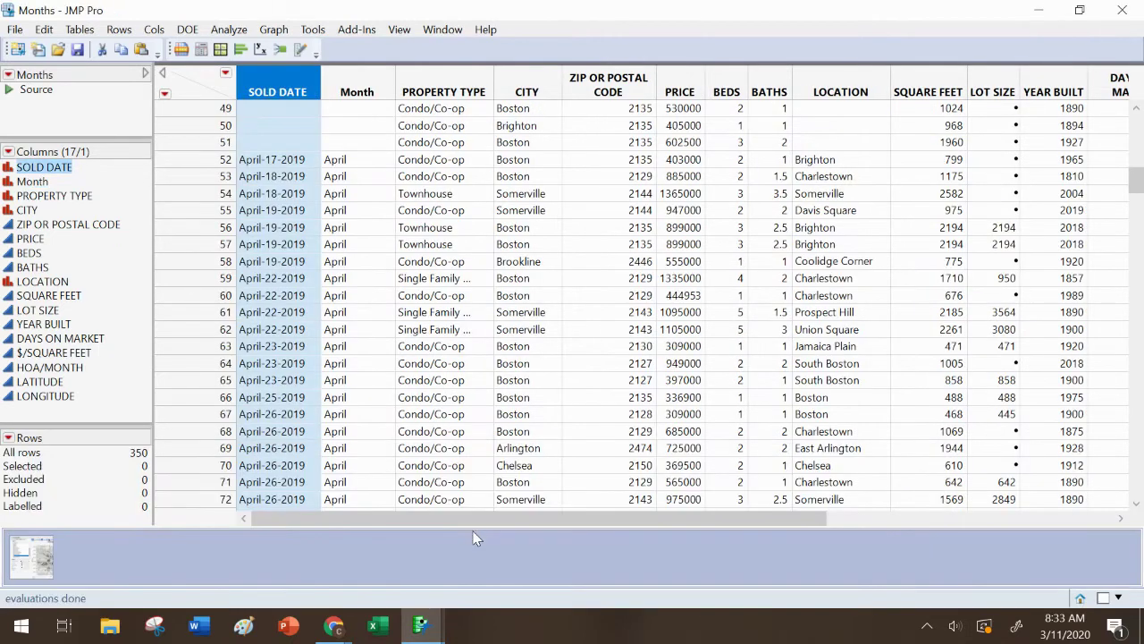
Run a Distribution of Month (April 32 to October 2) and select the two October sales
{"action": "left_click", "coordinate": [342, 210]}
{"action": "left_click", "coordinate": [230, 32]}
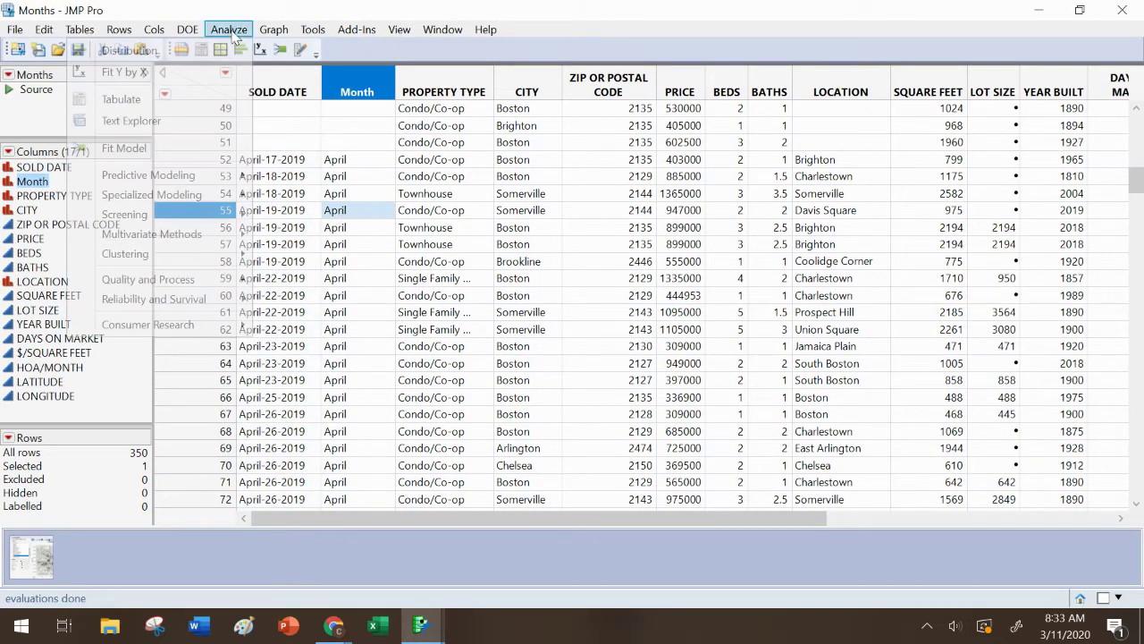
{"action": "left_click", "coordinate": [212, 56]}
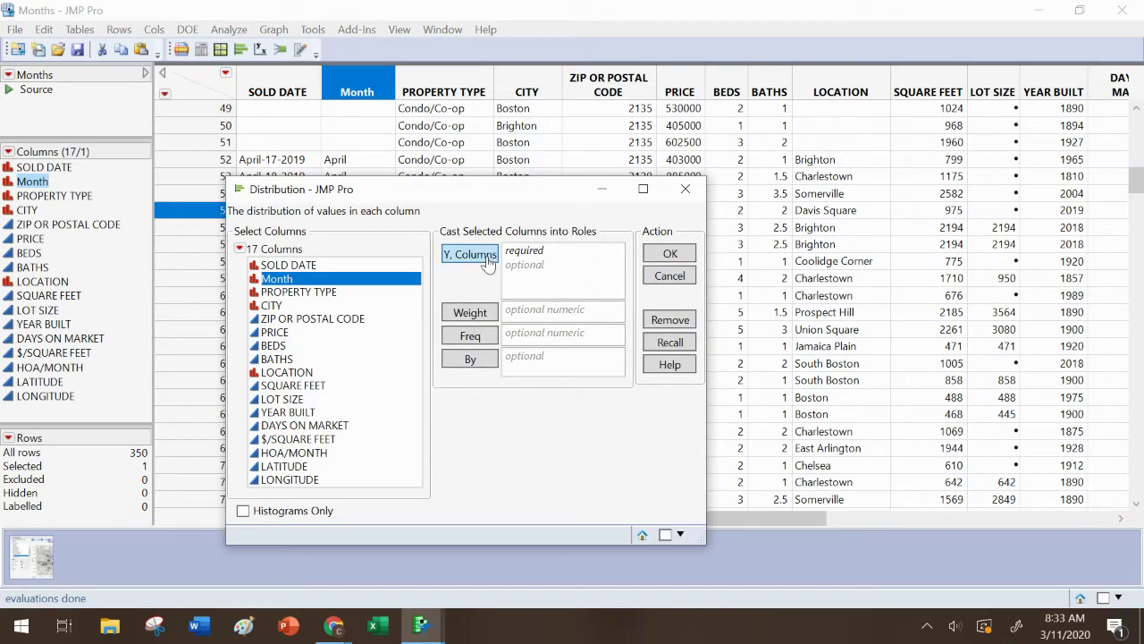
{"action": "left_click", "coordinate": [487, 261]}
{"action": "left_click", "coordinate": [669, 255]}
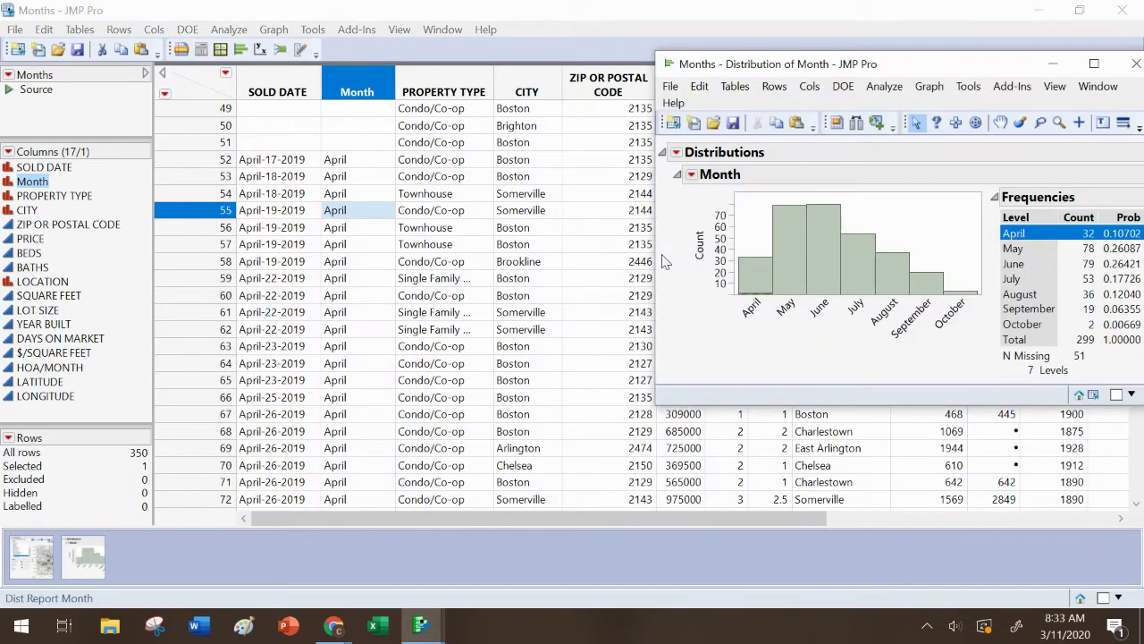
{"action": "left_click_drag", "start_coordinate": [918, 67], "coordinate": [558, 132]}
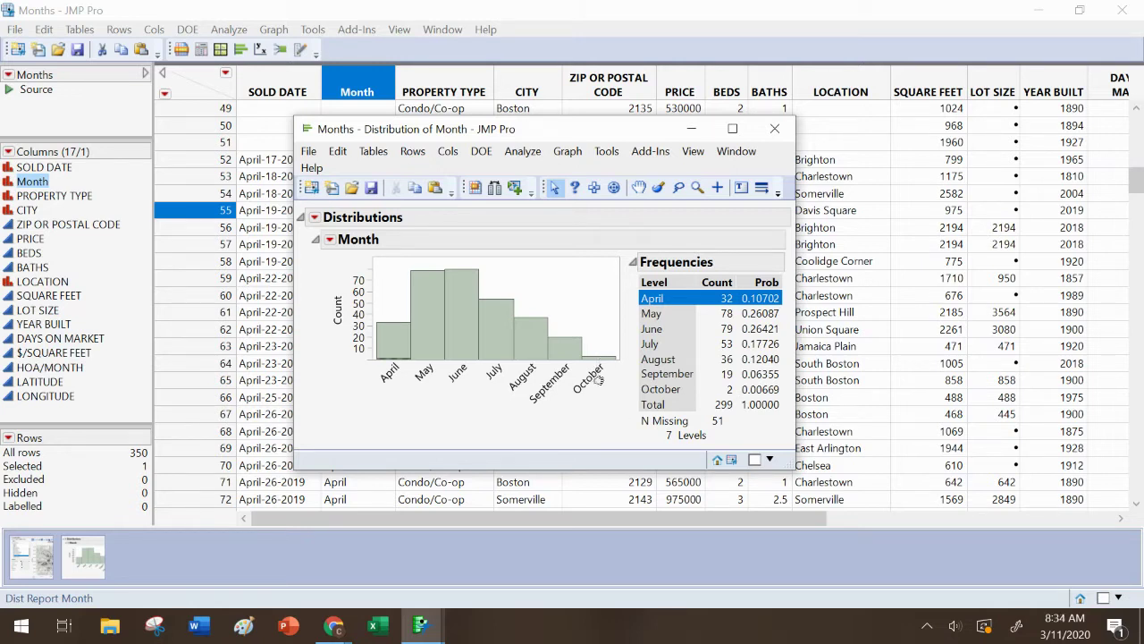
{"action": "left_click", "coordinate": [732, 391]}
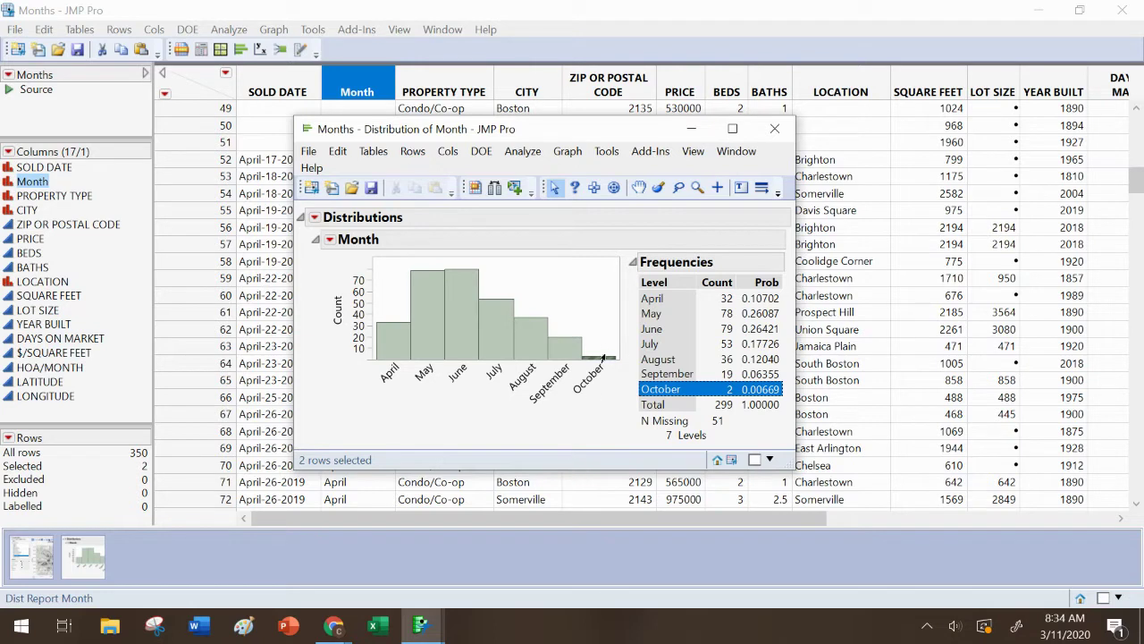
Minimize the Distribution of Month report to reveal the Months table
{"action": "mouse_move", "coordinate": [604, 357]}
{"action": "left_click", "coordinate": [691, 129]}
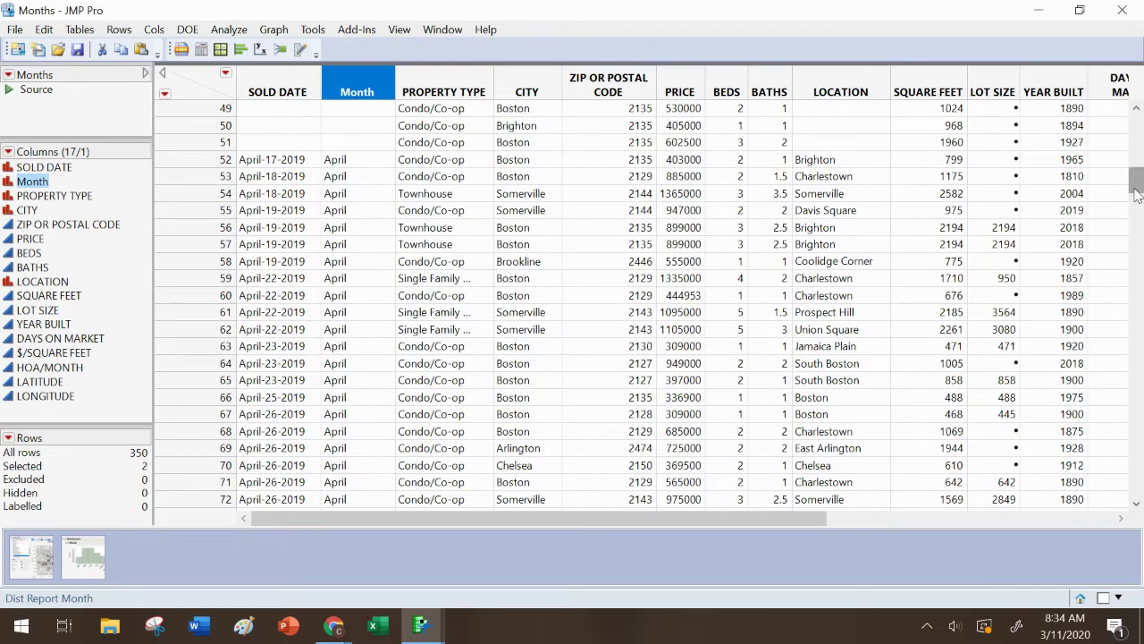
{"action": "left_click_drag", "start_coordinate": [1137, 257], "coordinate": [1138, 504]}
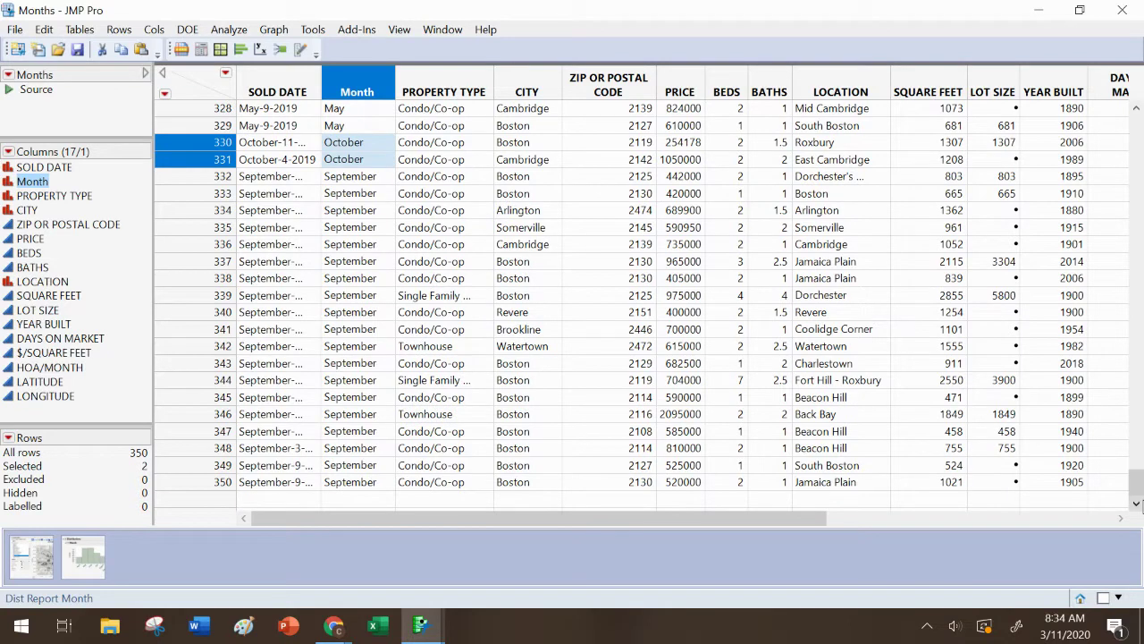
Apply Hide and Exclude to the selected October rows 330–331
{"action": "right_click", "coordinate": [199, 143]}
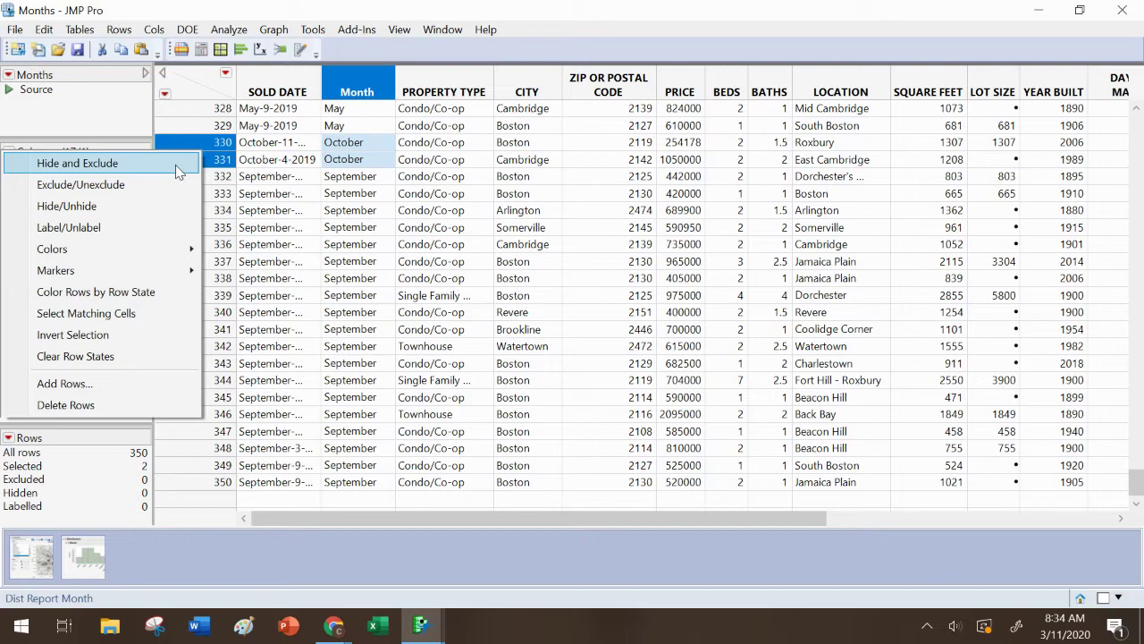
{"action": "left_click", "coordinate": [177, 162]}
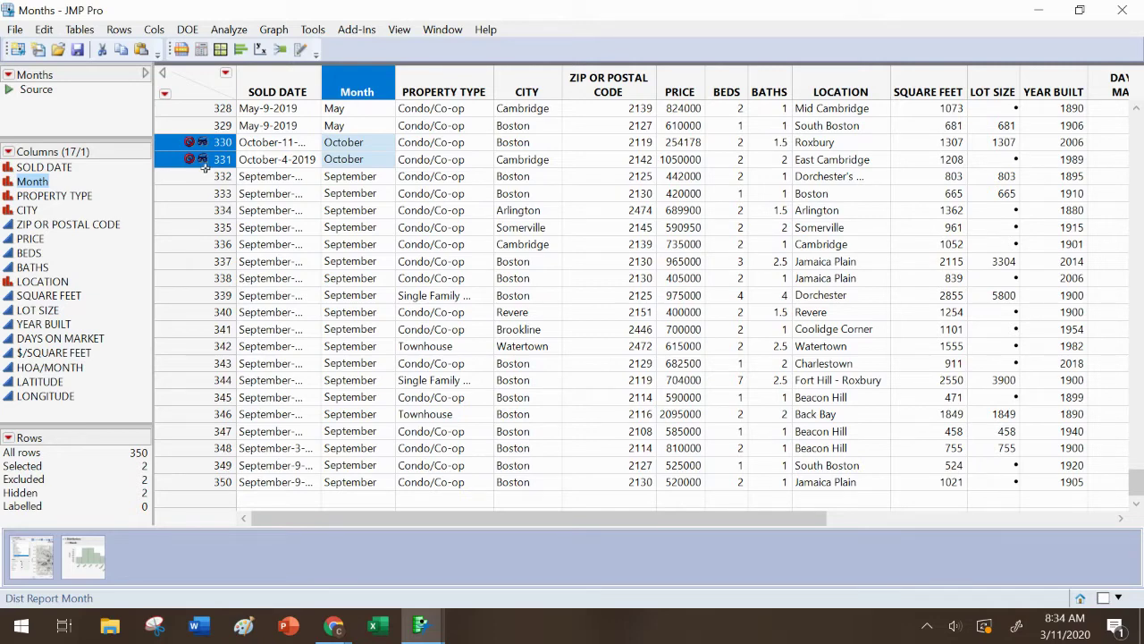
Rerun Distribution on Month, now April–September with 297 sales, and select the 32 April sales
{"action": "left_click", "coordinate": [235, 33]}
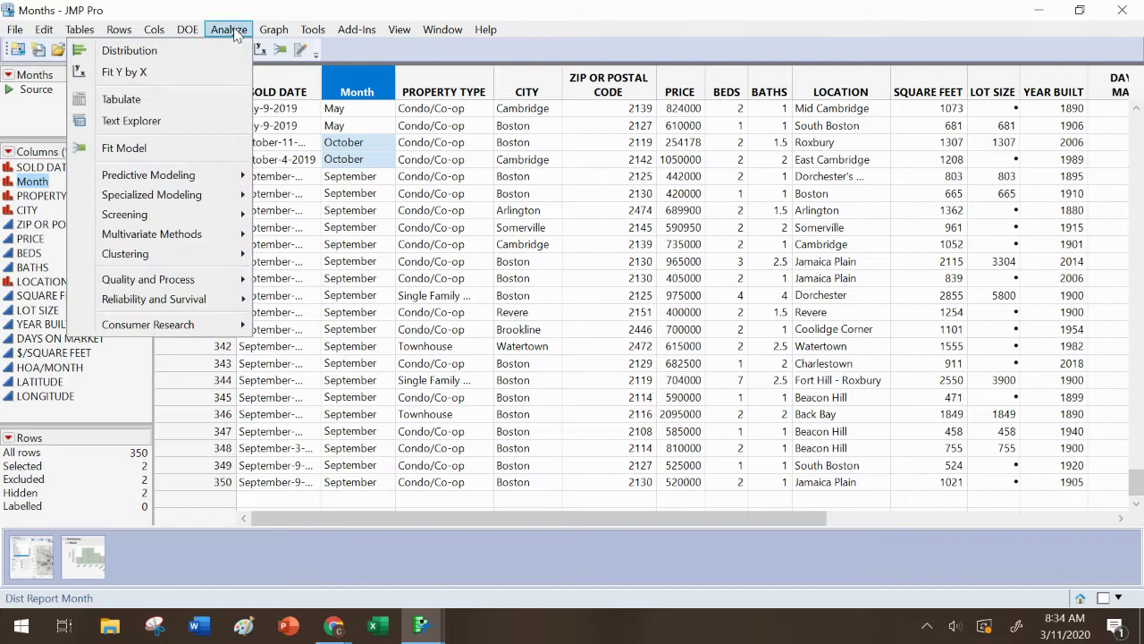
{"action": "left_click", "coordinate": [219, 50]}
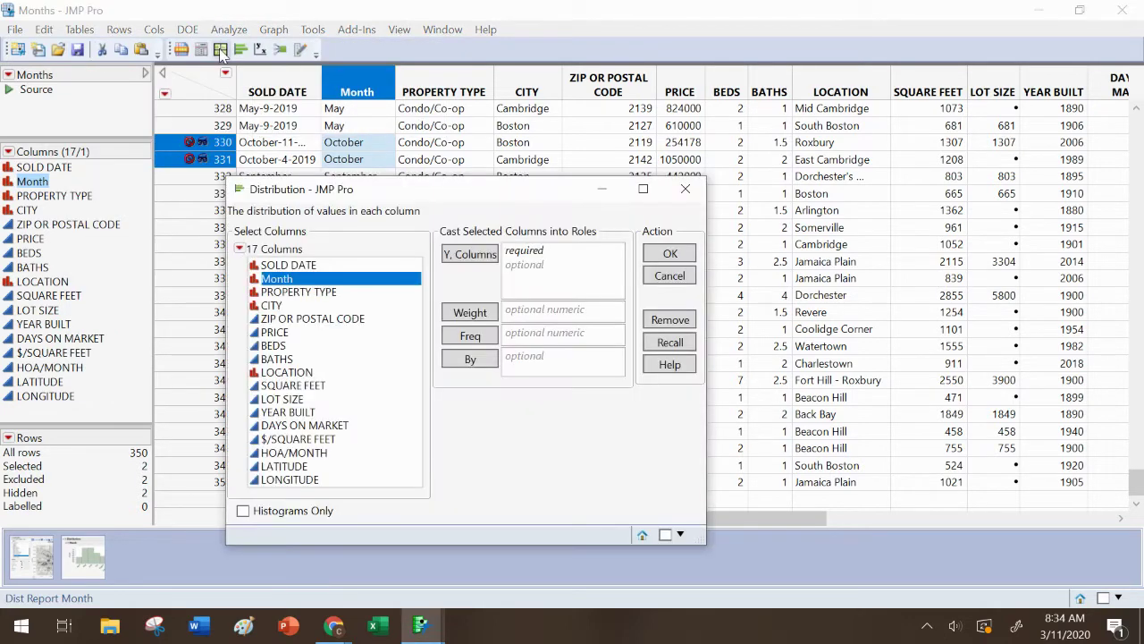
{"action": "left_click", "coordinate": [461, 256]}
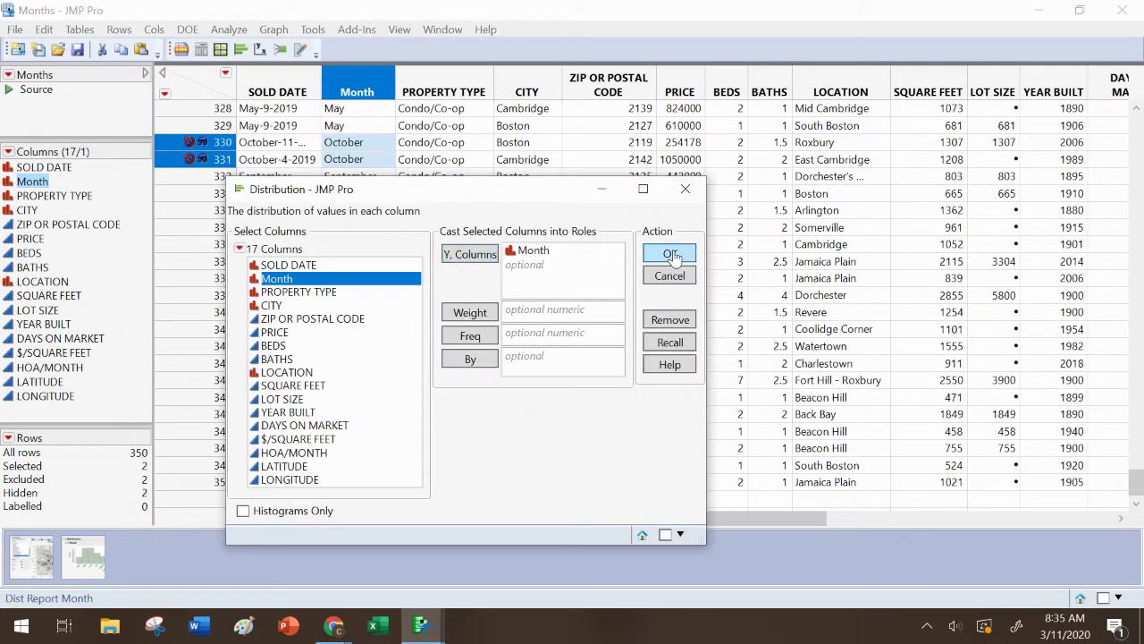
{"action": "left_click", "coordinate": [671, 256]}
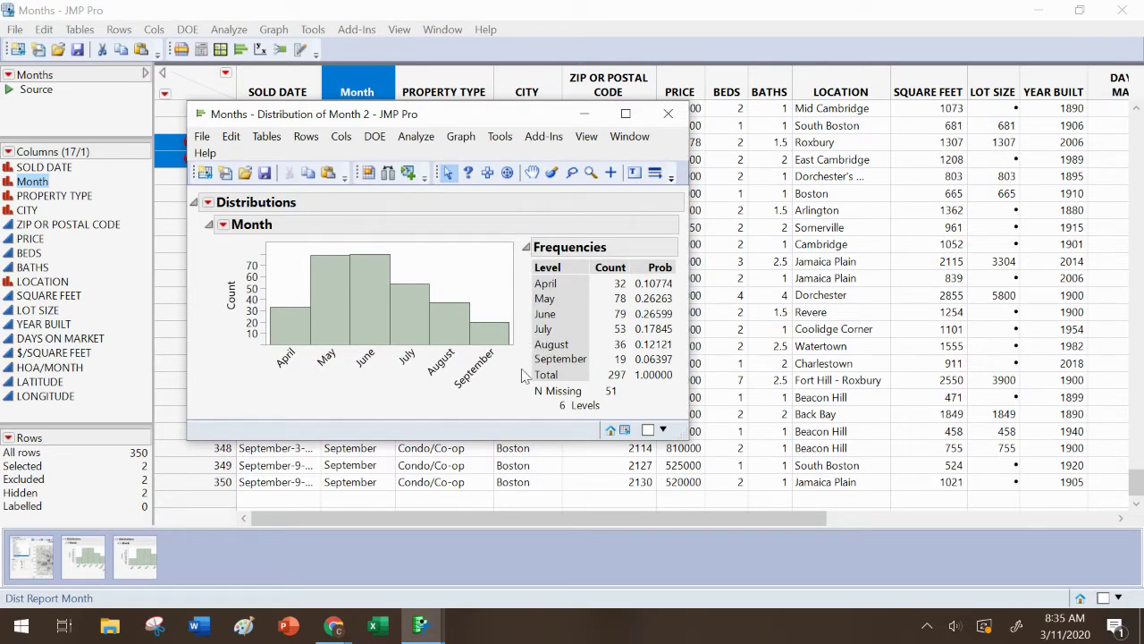
{"action": "left_click", "coordinate": [287, 334]}
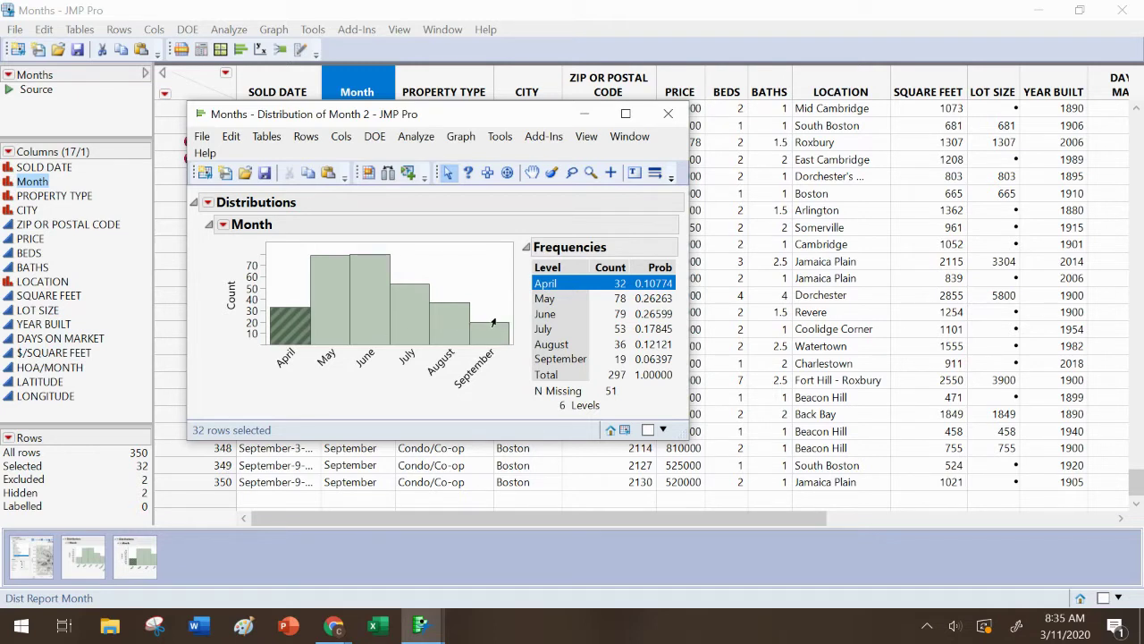
{"action": "left_click", "coordinate": [223, 225]}
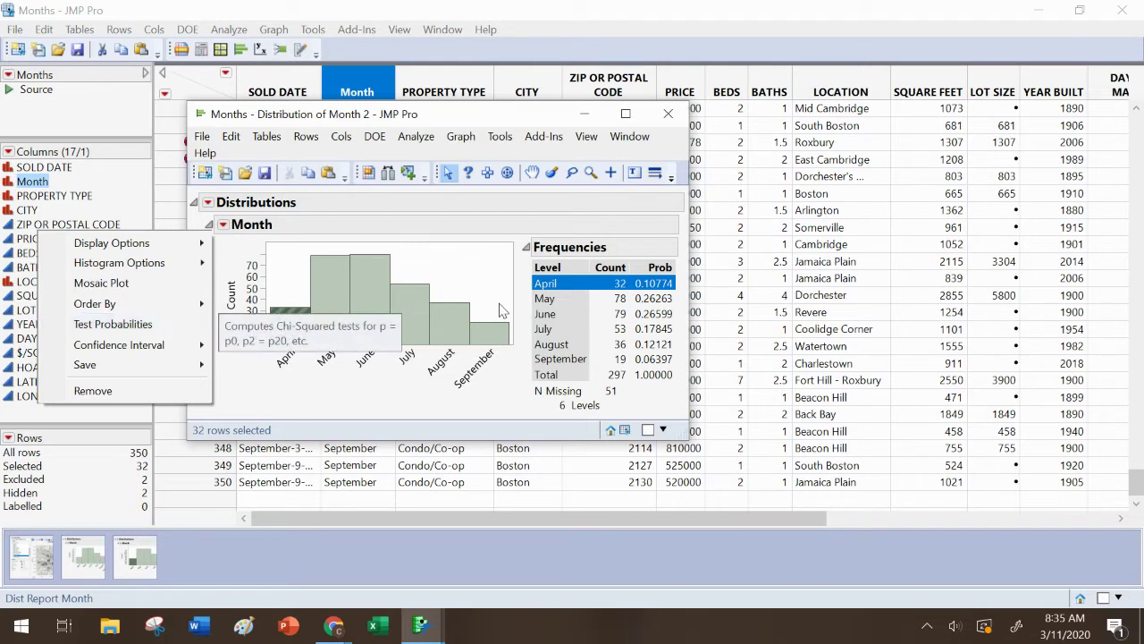
{"action": "left_click", "coordinate": [662, 121]}
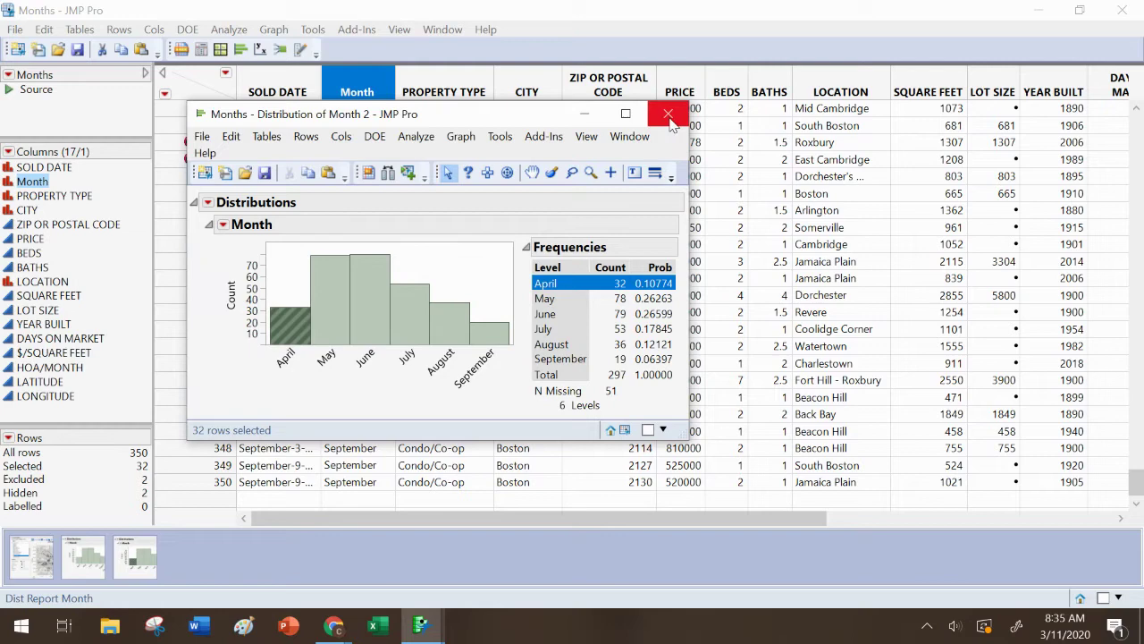
Dismiss the Distribution of Month 2 report and scroll back through the Months table
{"action": "left_click", "coordinate": [663, 118]}
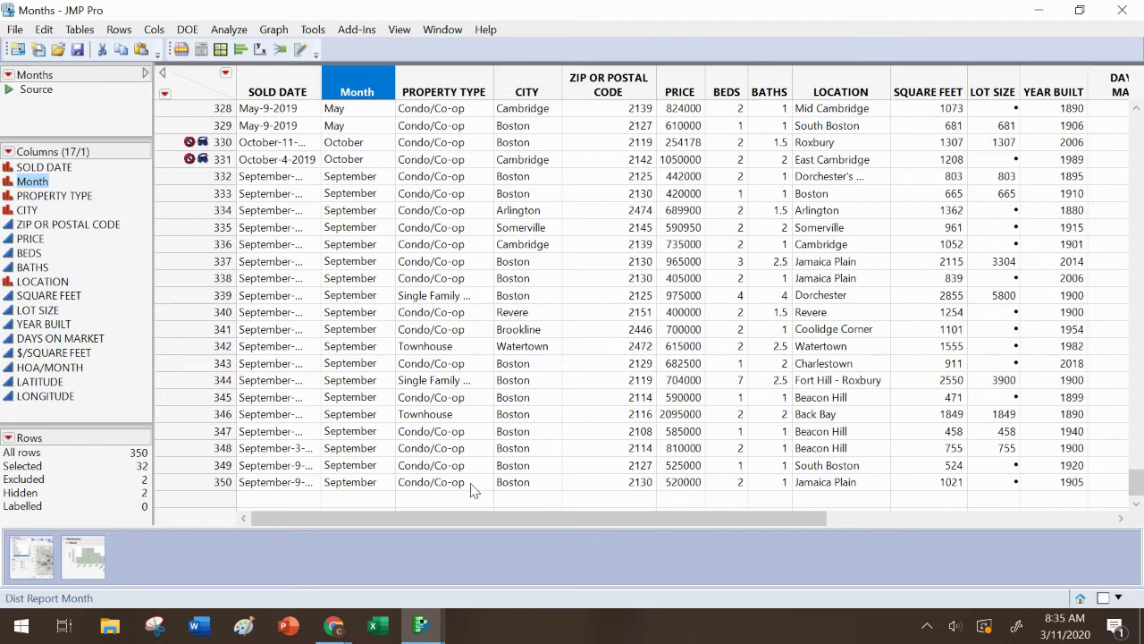
{"action": "left_click_drag", "start_coordinate": [461, 525], "coordinate": [577, 502]}
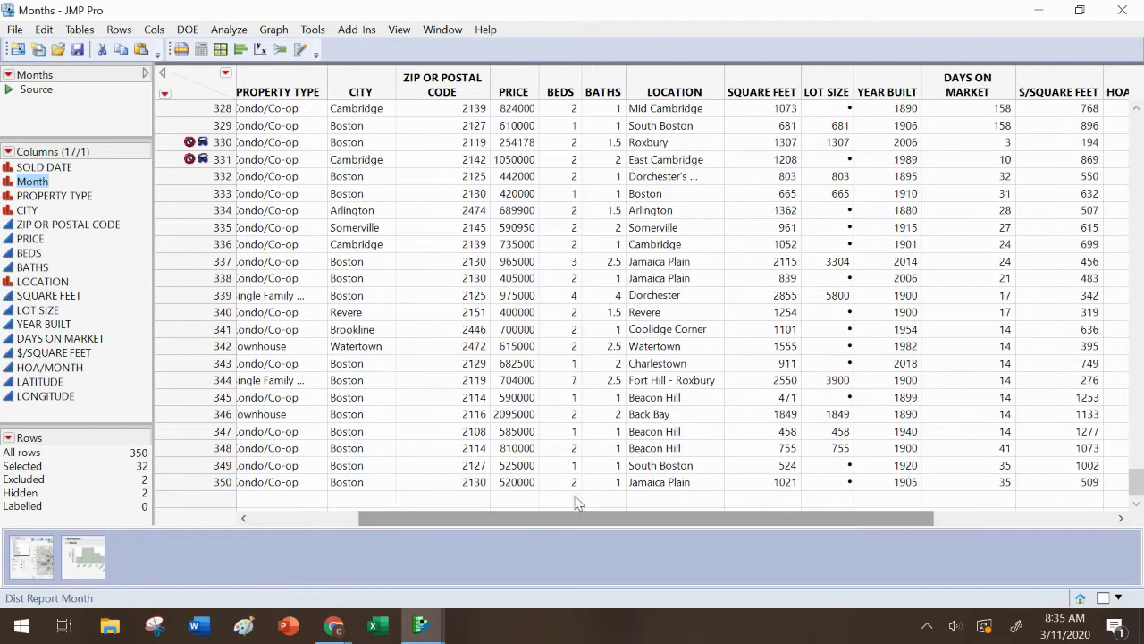
{"action": "left_click", "coordinate": [618, 79]}
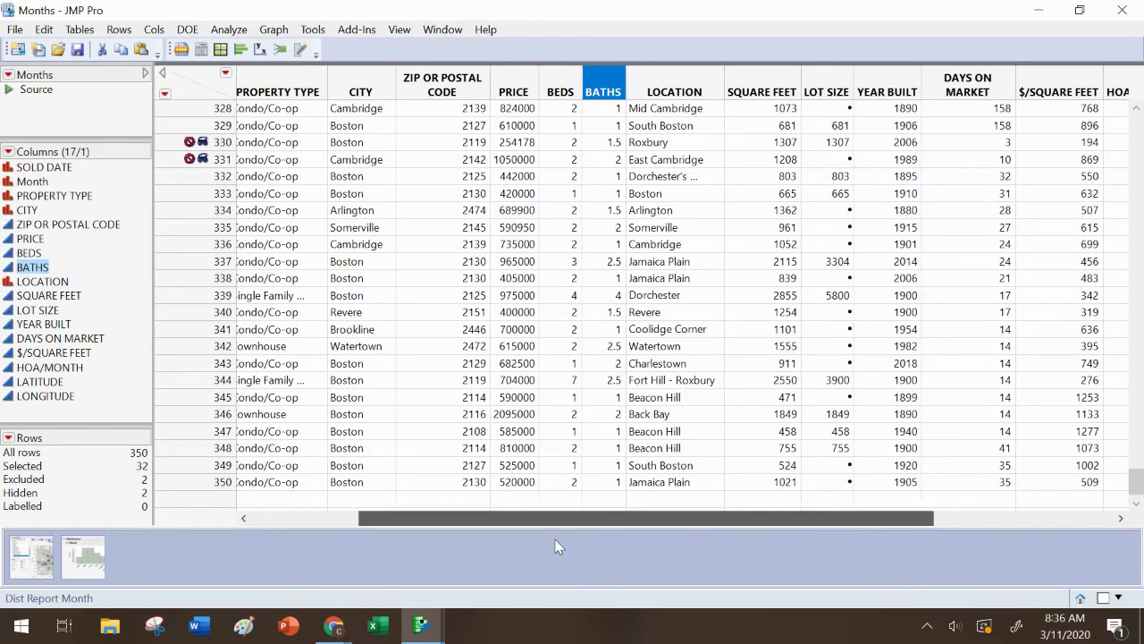
{"action": "scroll", "coordinate": [554, 546], "scroll_direction": "left", "scroll_amount": 5}
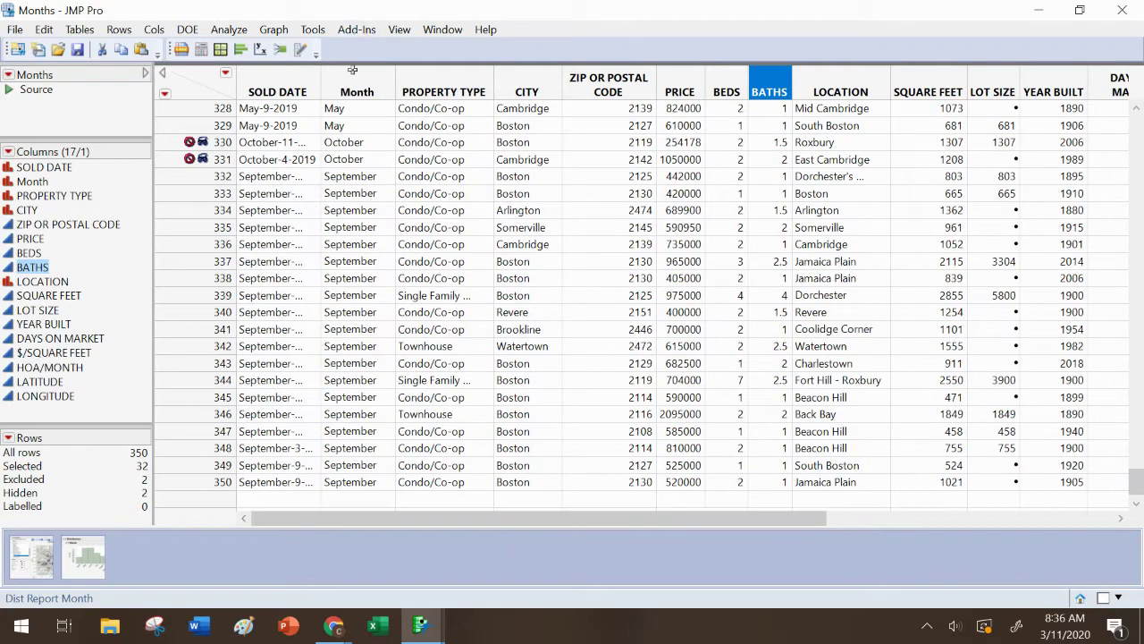
Select rows 330–331 and toggle Hide and Exclude off to restore them
{"action": "left_click", "coordinate": [352, 75]}
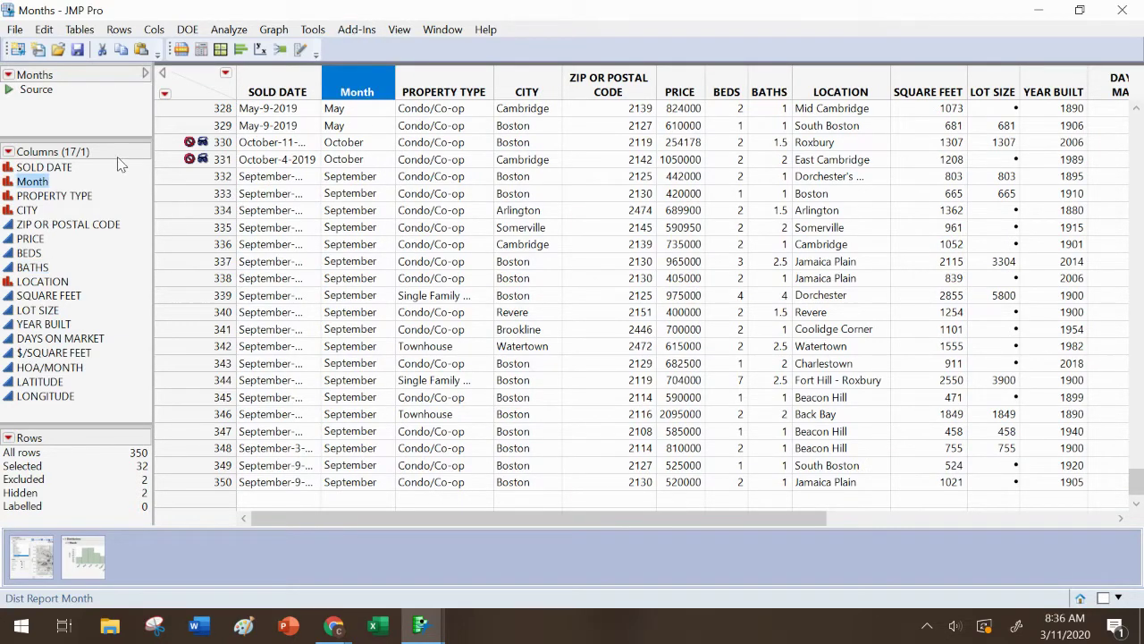
{"action": "left_click", "coordinate": [173, 158]}
{"action": "left_click", "coordinate": [170, 143], "text": "shift"}
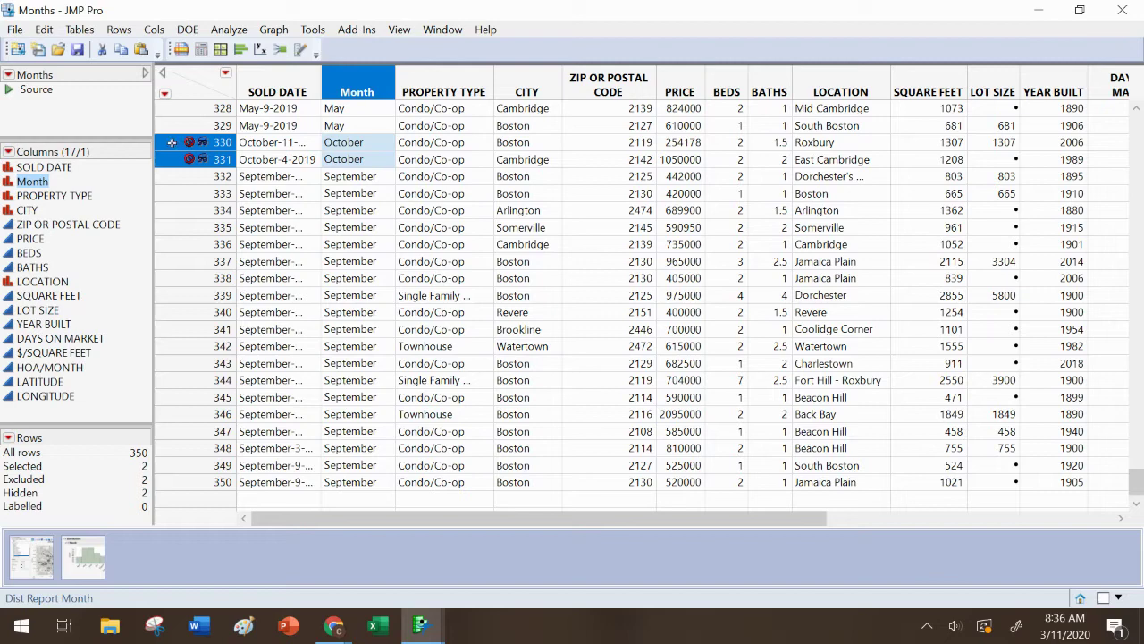
{"action": "right_click", "coordinate": [172, 143]}
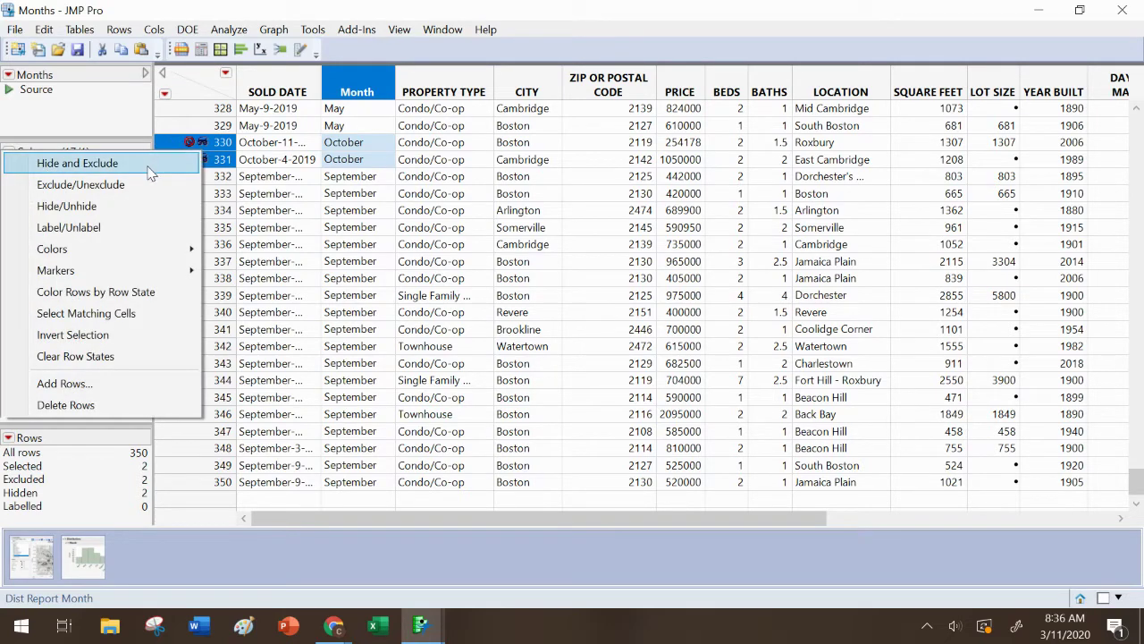
{"action": "left_click", "coordinate": [149, 168]}
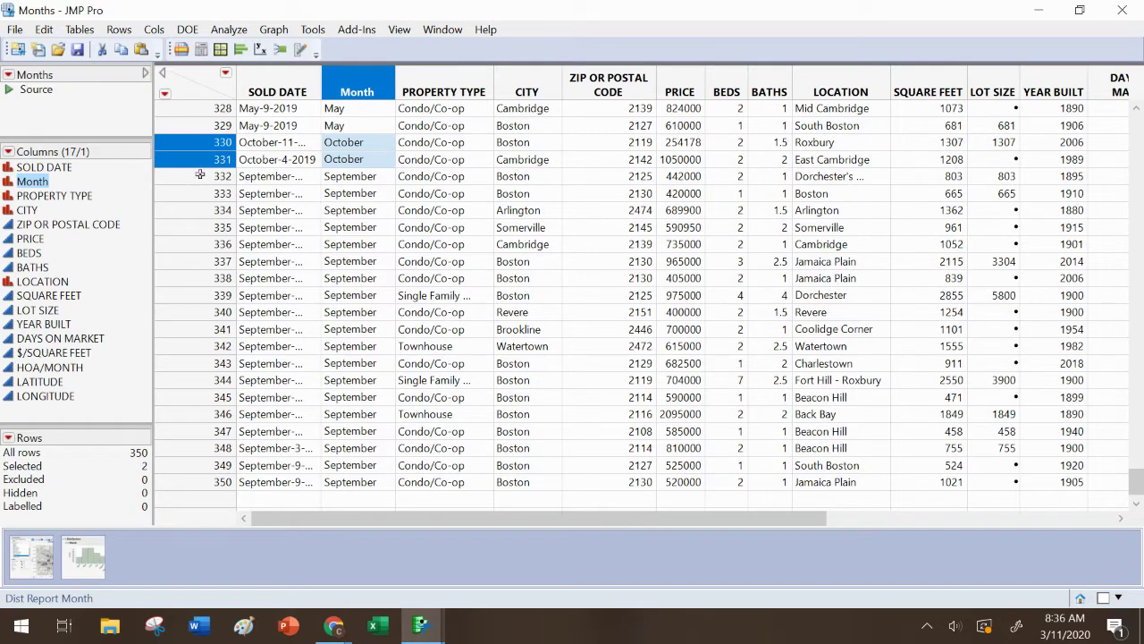
{"action": "left_click", "coordinate": [200, 175]}
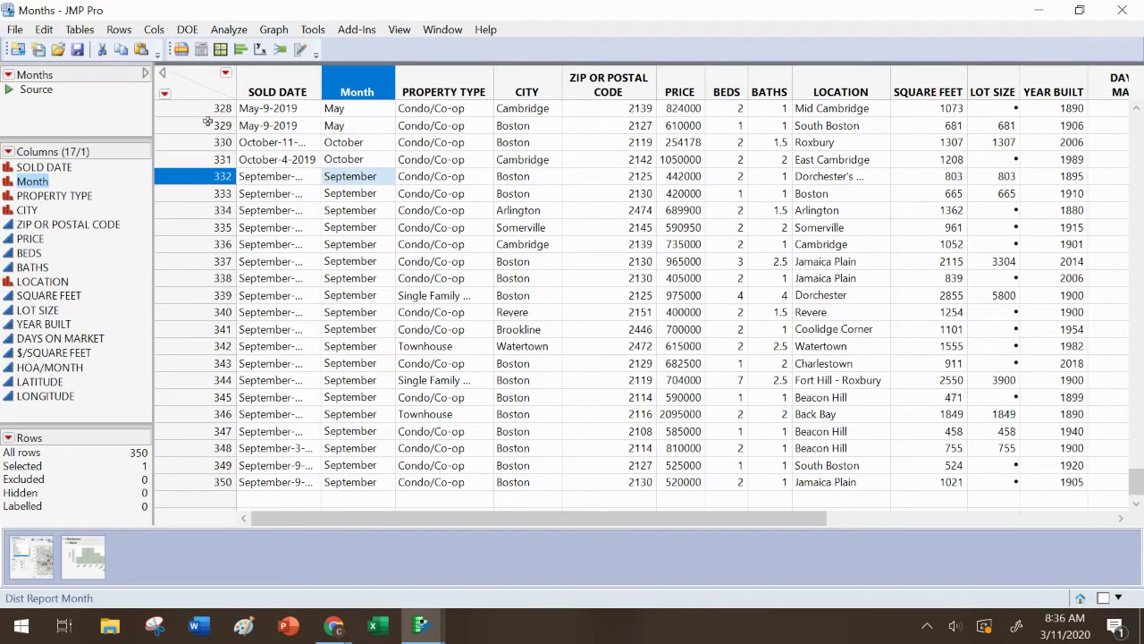
{"action": "left_click", "coordinate": [165, 97]}
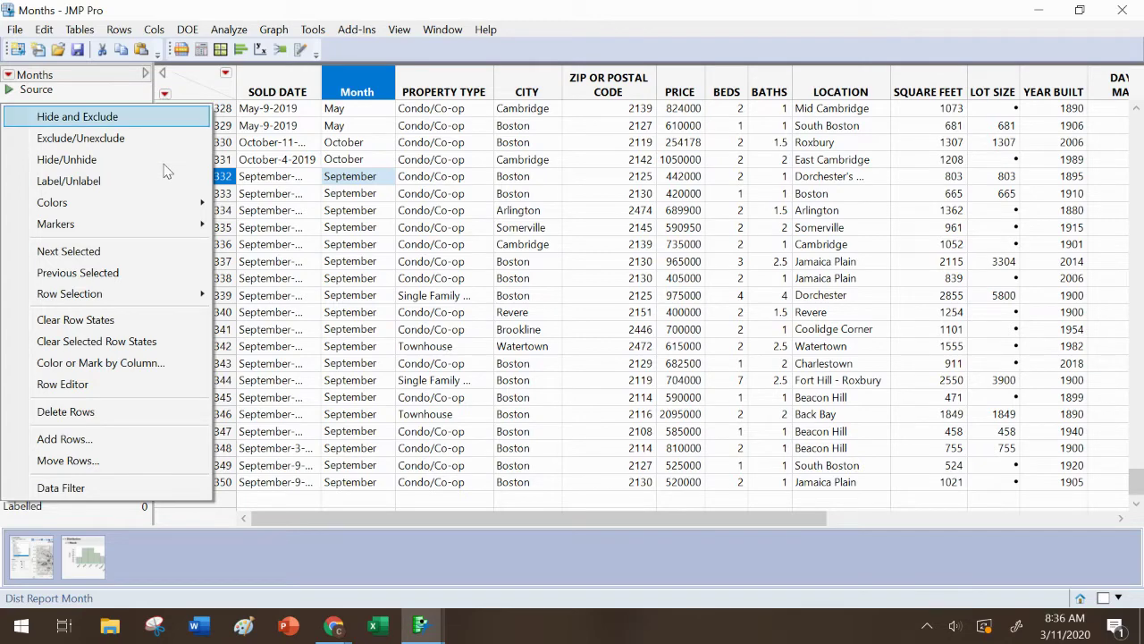
{"action": "left_click", "coordinate": [165, 366]}
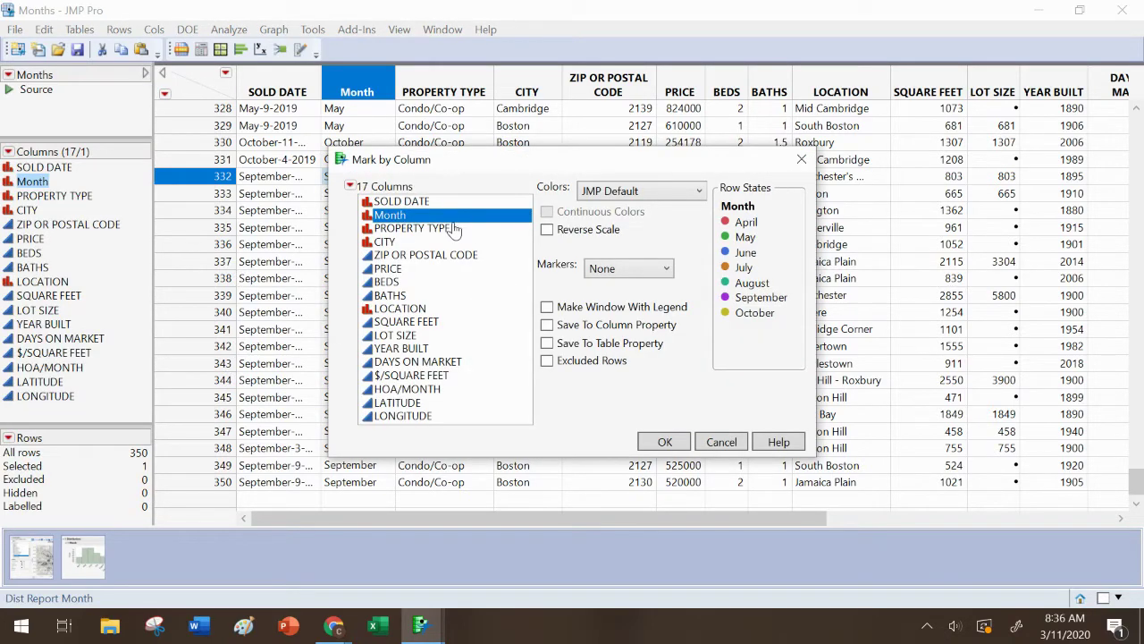
{"action": "left_click", "coordinate": [655, 269]}
{"action": "left_click", "coordinate": [633, 307]}
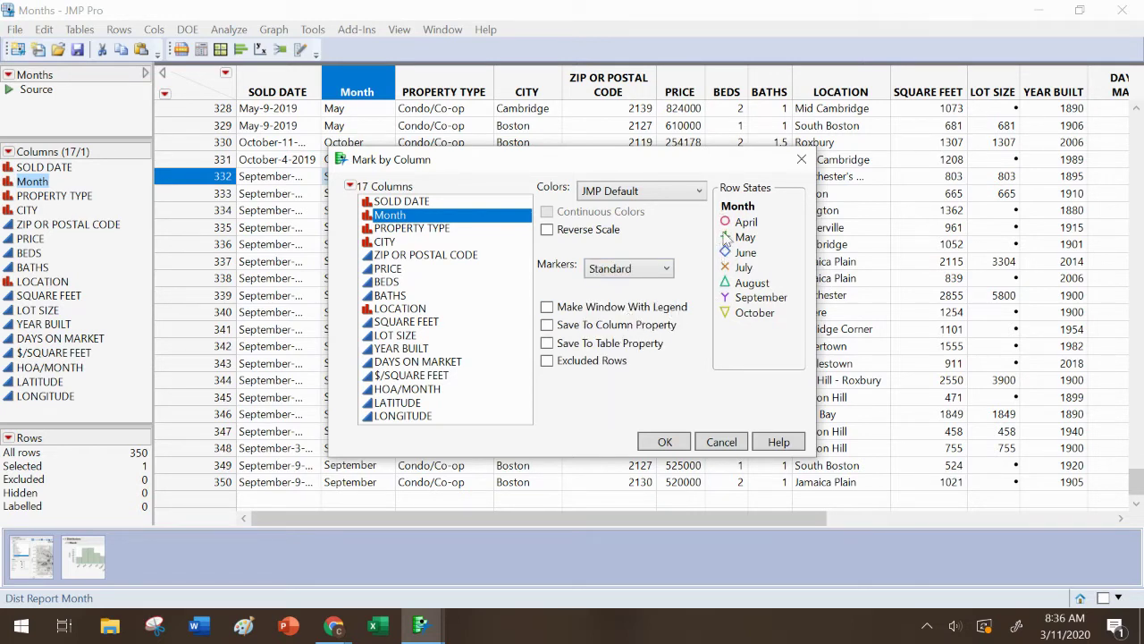
{"action": "left_click", "coordinate": [665, 270]}
{"action": "left_click", "coordinate": [635, 351]}
{"action": "left_click", "coordinate": [657, 270]}
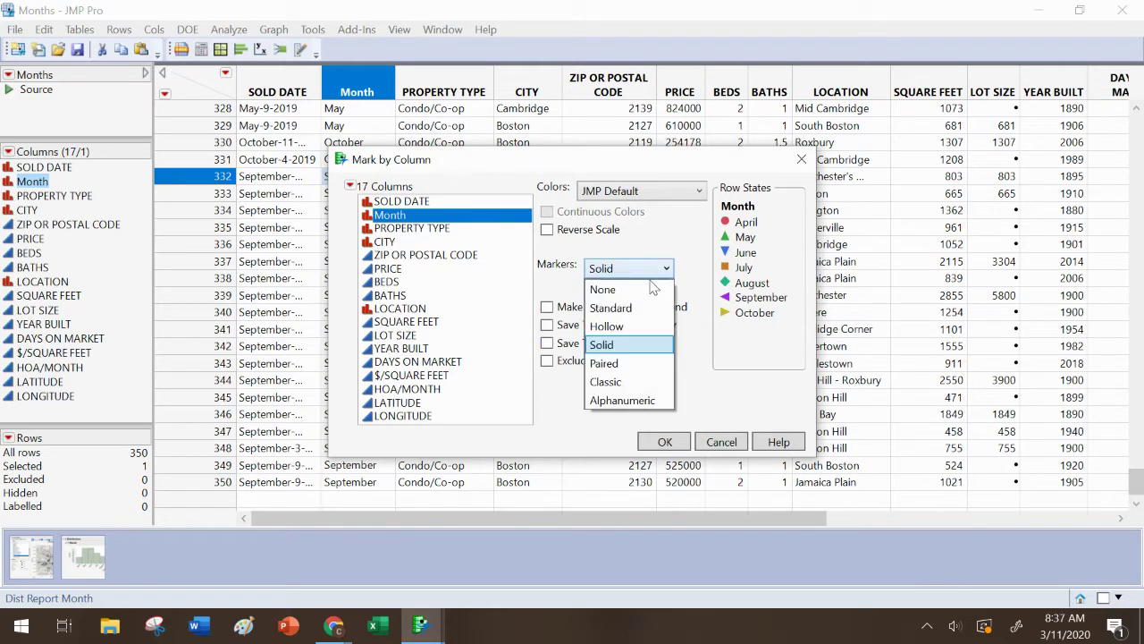
{"action": "left_click", "coordinate": [647, 288]}
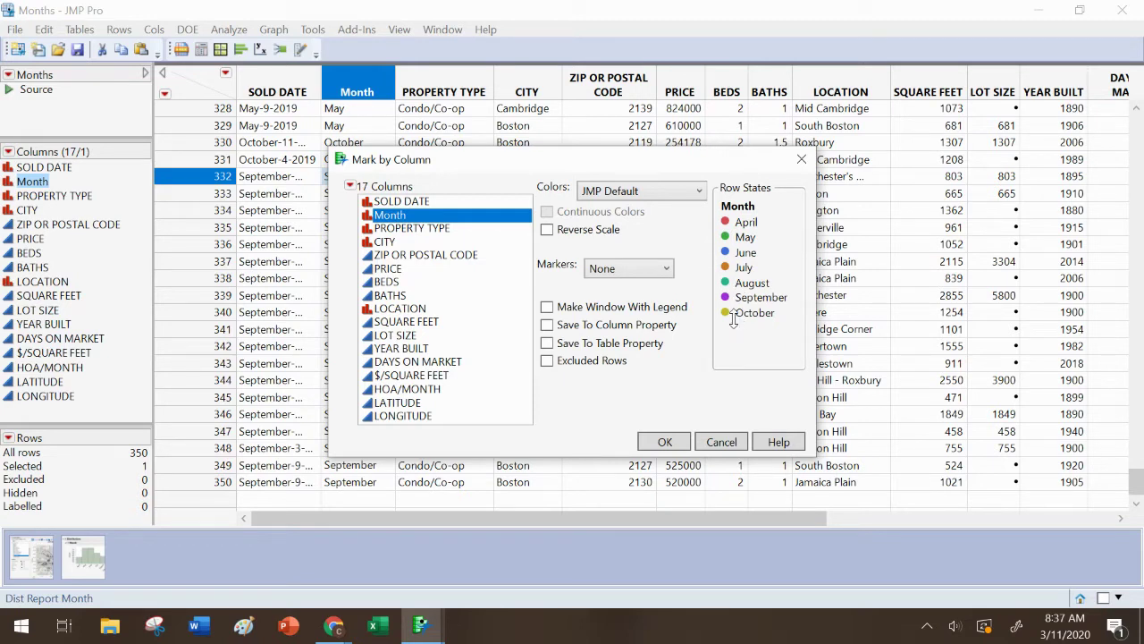
Colour the Months table rows by Month using the Magma palette
{"action": "left_click", "coordinate": [700, 193]}
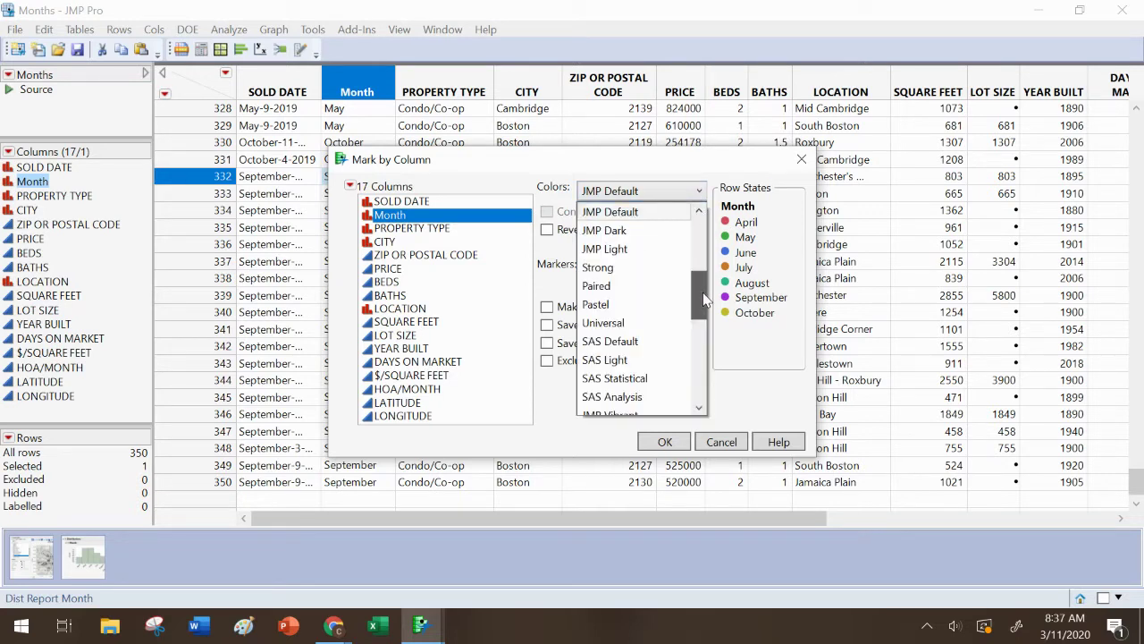
{"action": "left_click_drag", "start_coordinate": [703, 299], "coordinate": [702, 369]}
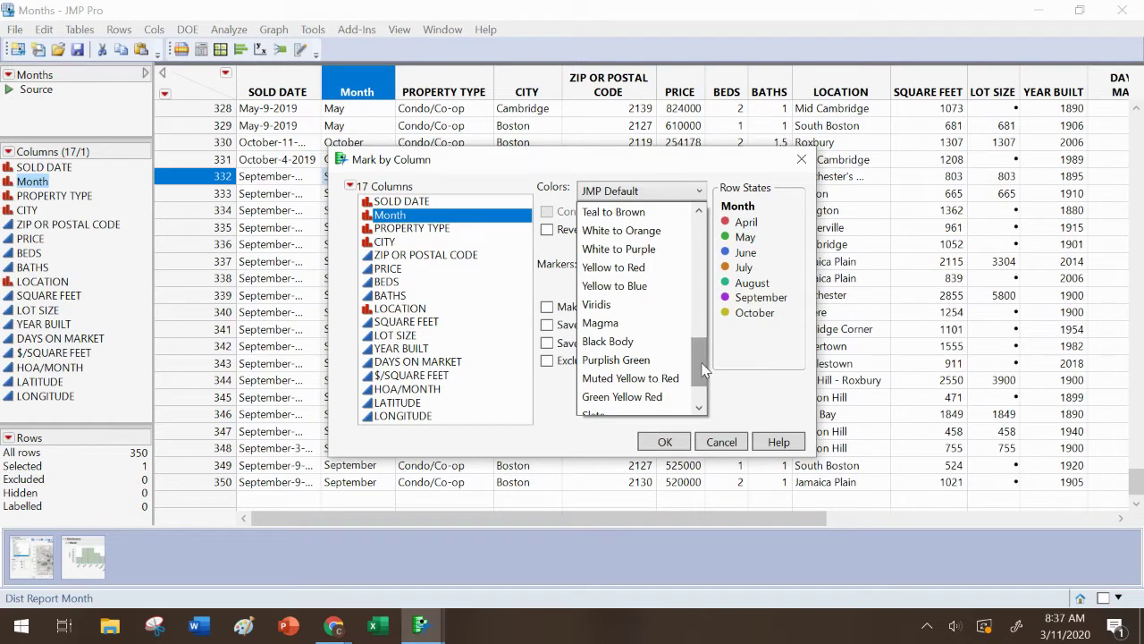
{"action": "left_click", "coordinate": [655, 331]}
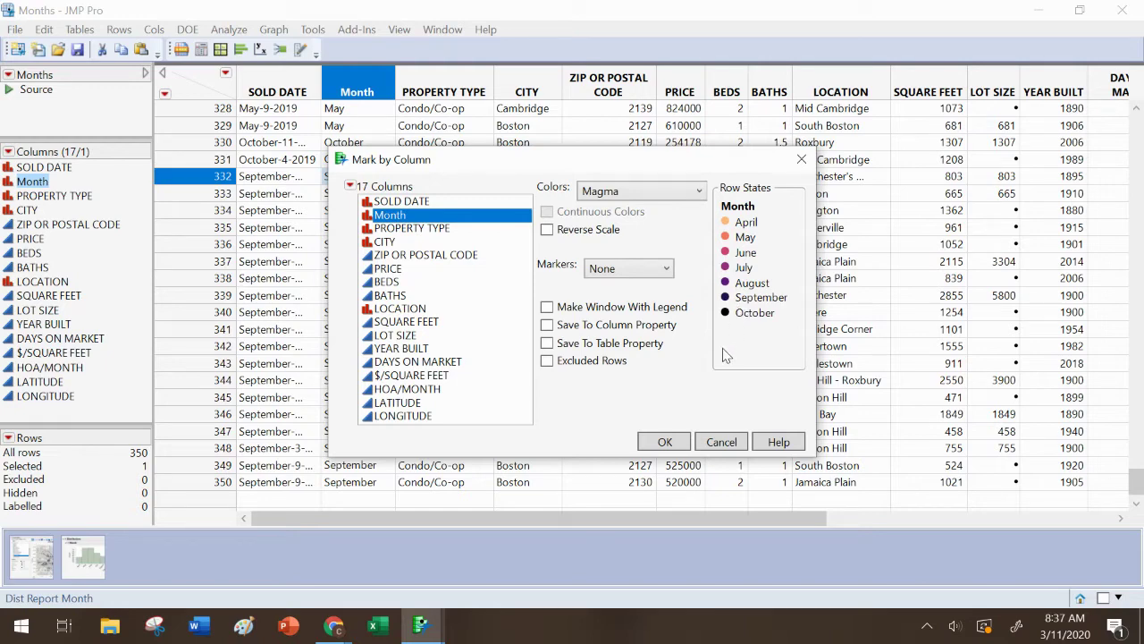
{"action": "left_click", "coordinate": [664, 442]}
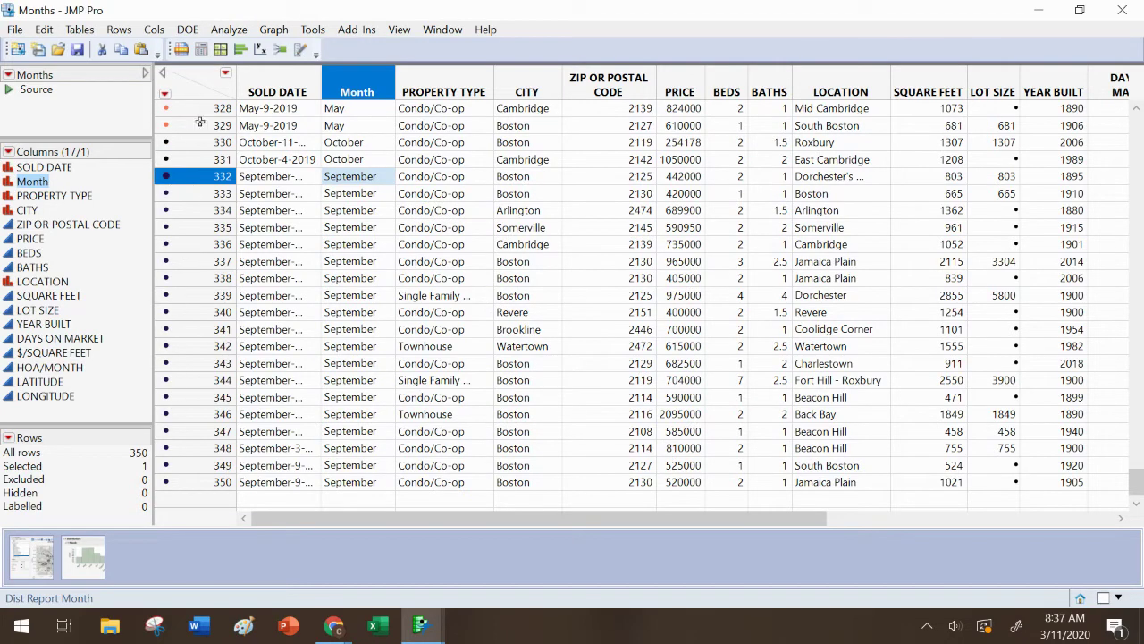
In Graph Builder, plot LATITUDE on Y against LONGITUDE on X
{"action": "left_click", "coordinate": [279, 32]}
{"action": "left_click", "coordinate": [256, 47]}
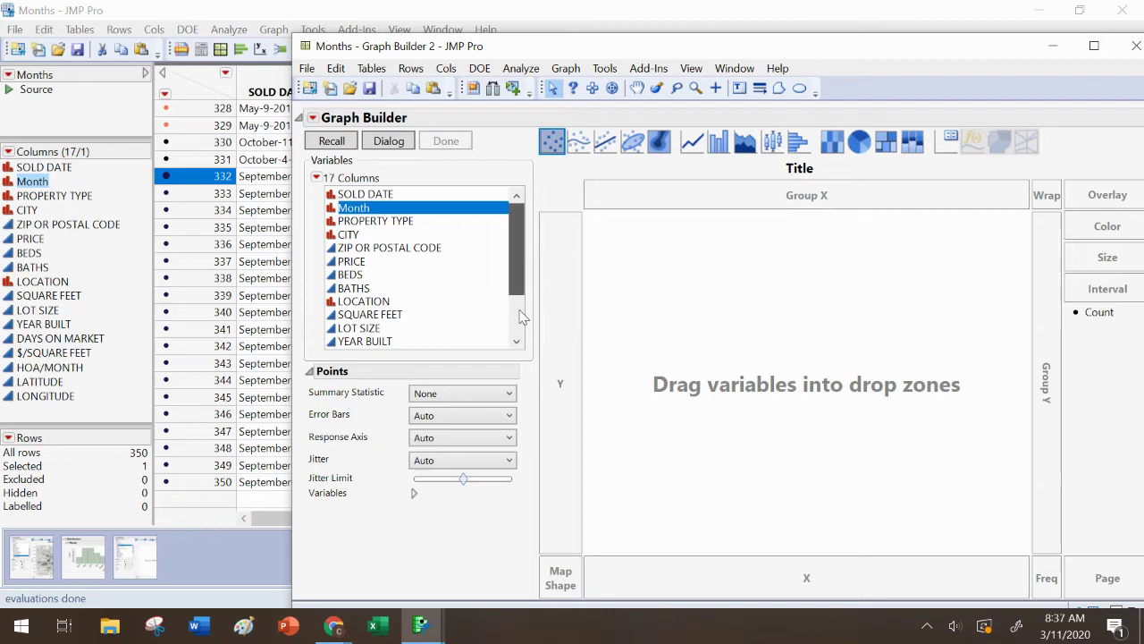
{"action": "scroll", "coordinate": [517, 331], "scroll_direction": "down", "scroll_amount": 2}
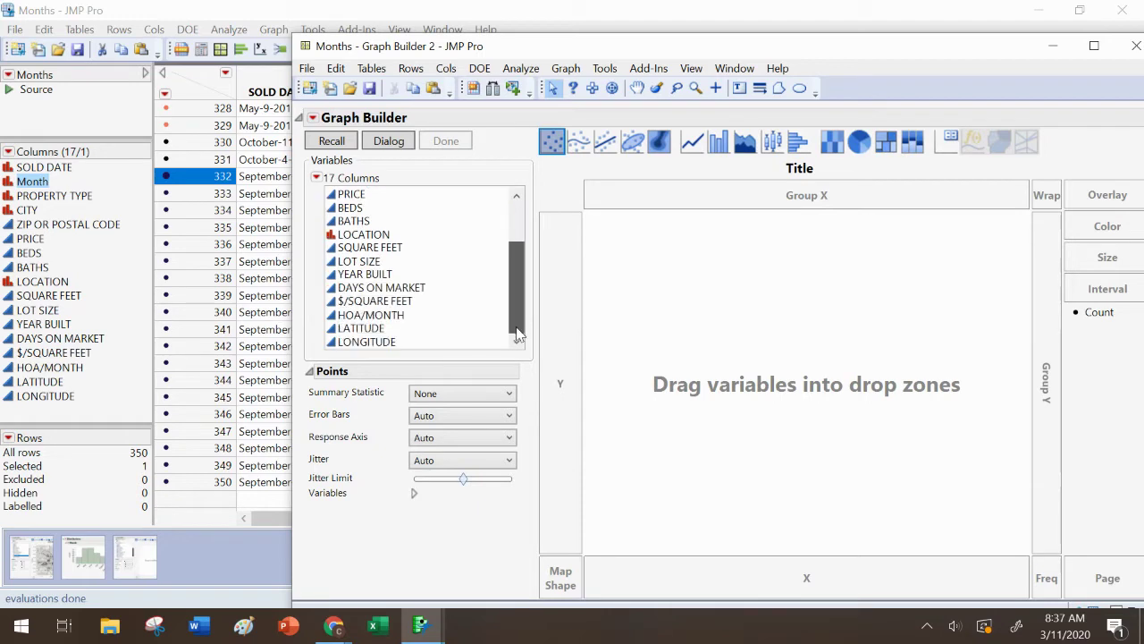
{"action": "left_click", "coordinate": [416, 343]}
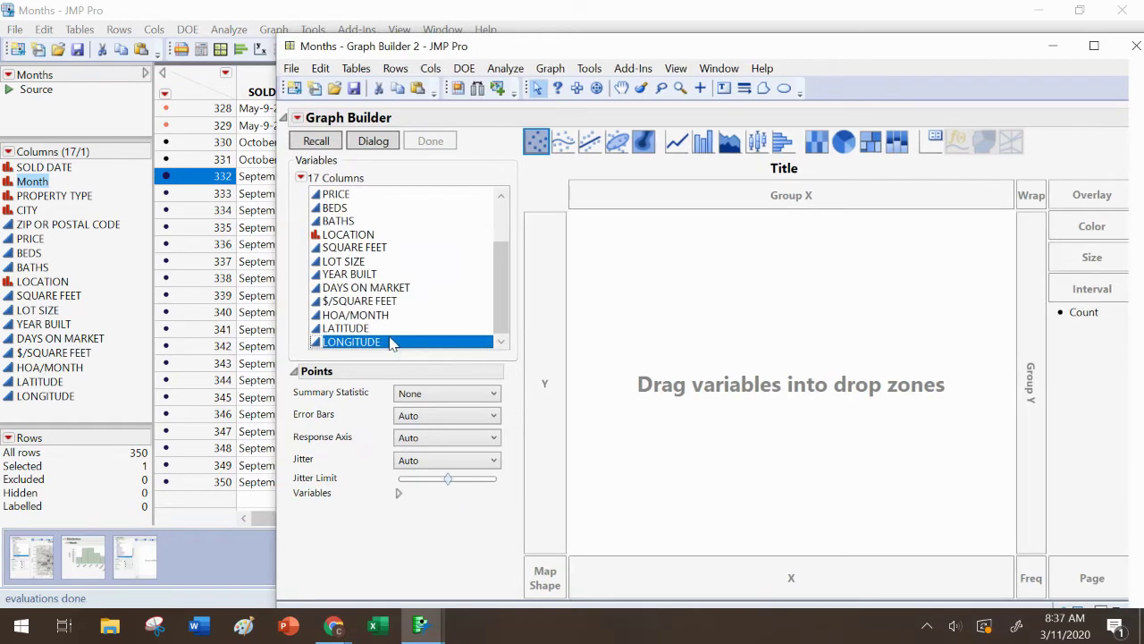
{"action": "double_click", "coordinate": [391, 343]}
{"action": "left_click_drag", "start_coordinate": [388, 330], "coordinate": [530, 367]}
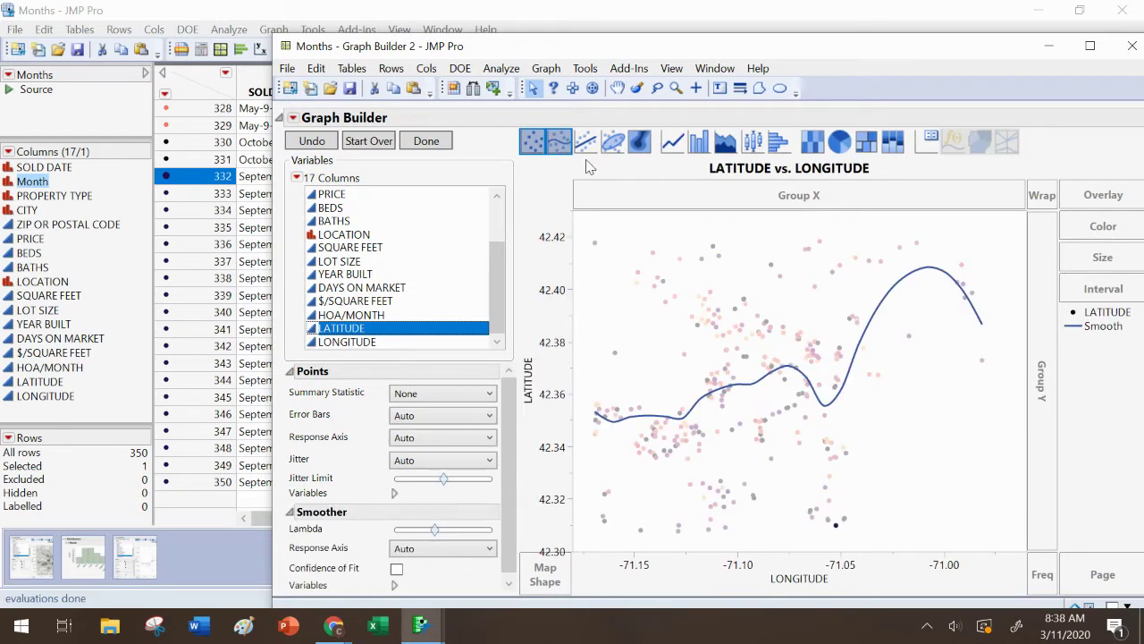
Turn off the smoother, add a Street Map Service background, and clear the selection
{"action": "left_click", "coordinate": [559, 141]}
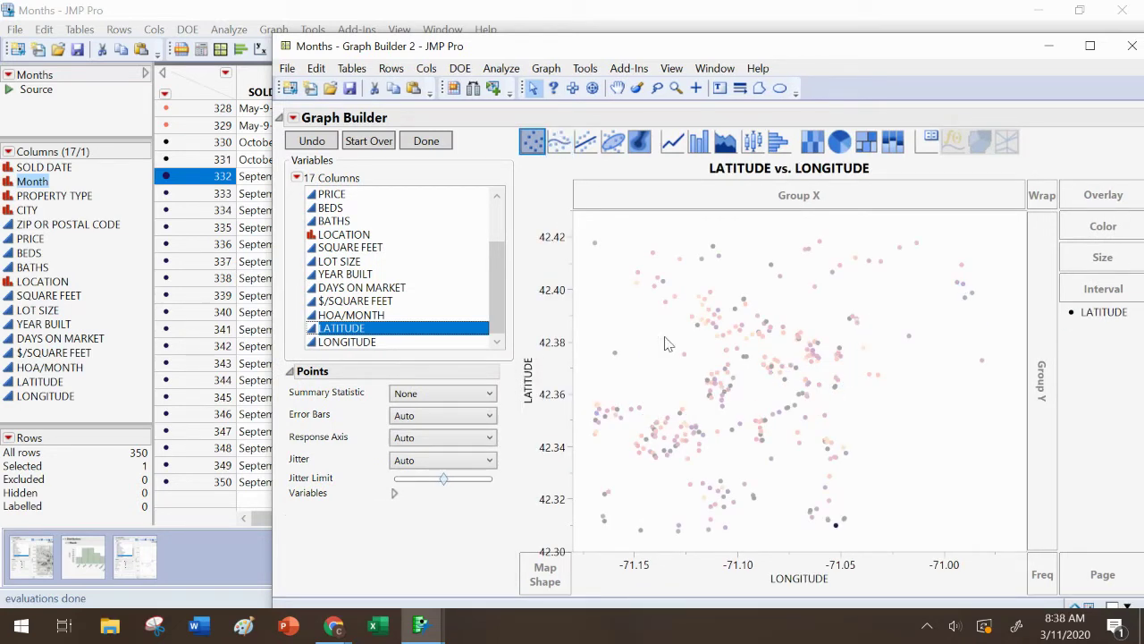
{"action": "right_click", "coordinate": [662, 340]}
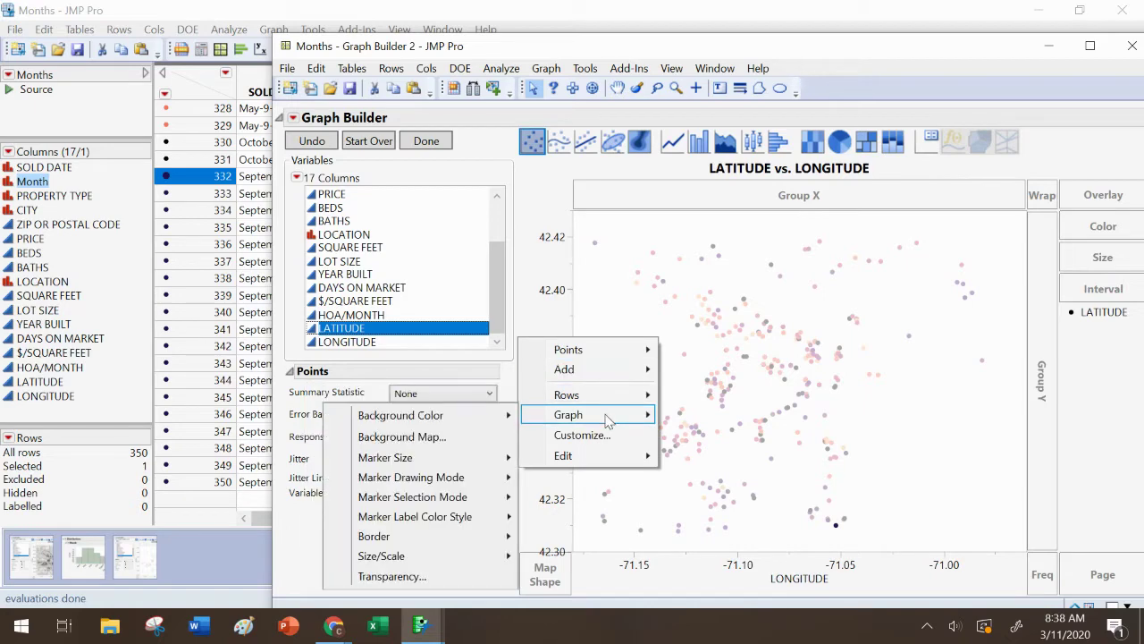
{"action": "left_click", "coordinate": [499, 404]}
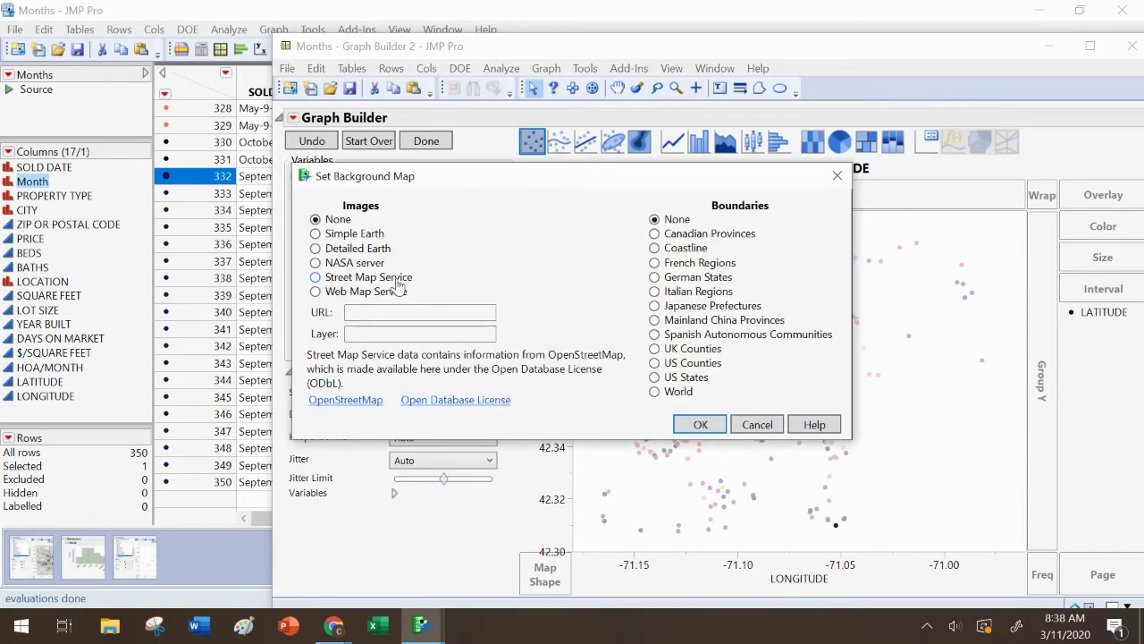
{"action": "left_click", "coordinate": [395, 279]}
{"action": "left_click", "coordinate": [701, 425]}
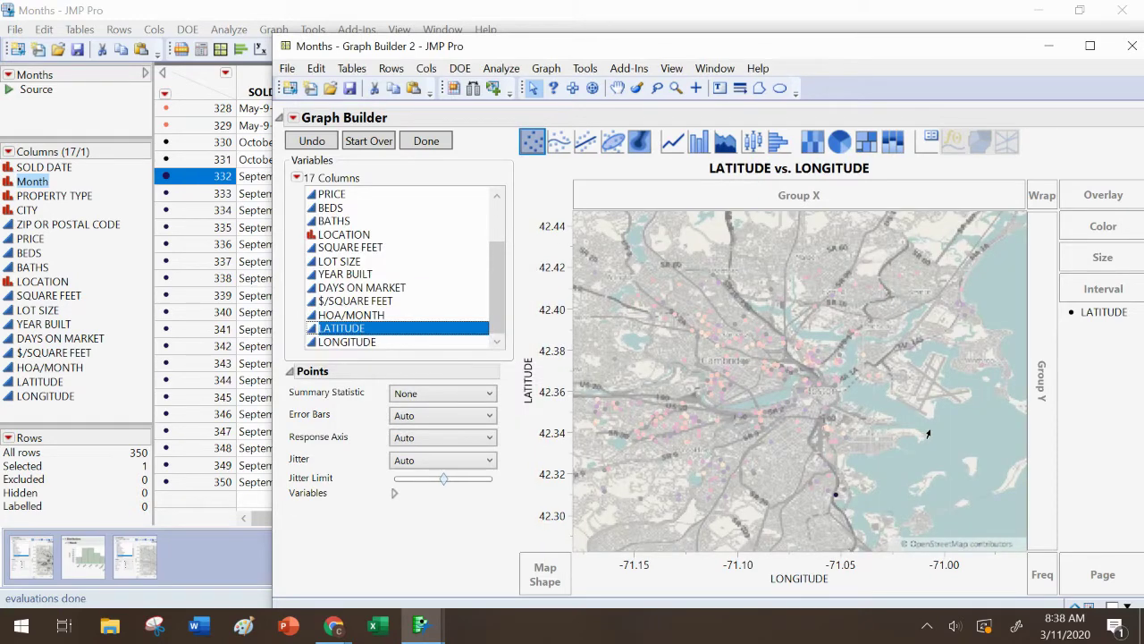
{"action": "left_click", "coordinate": [928, 433]}
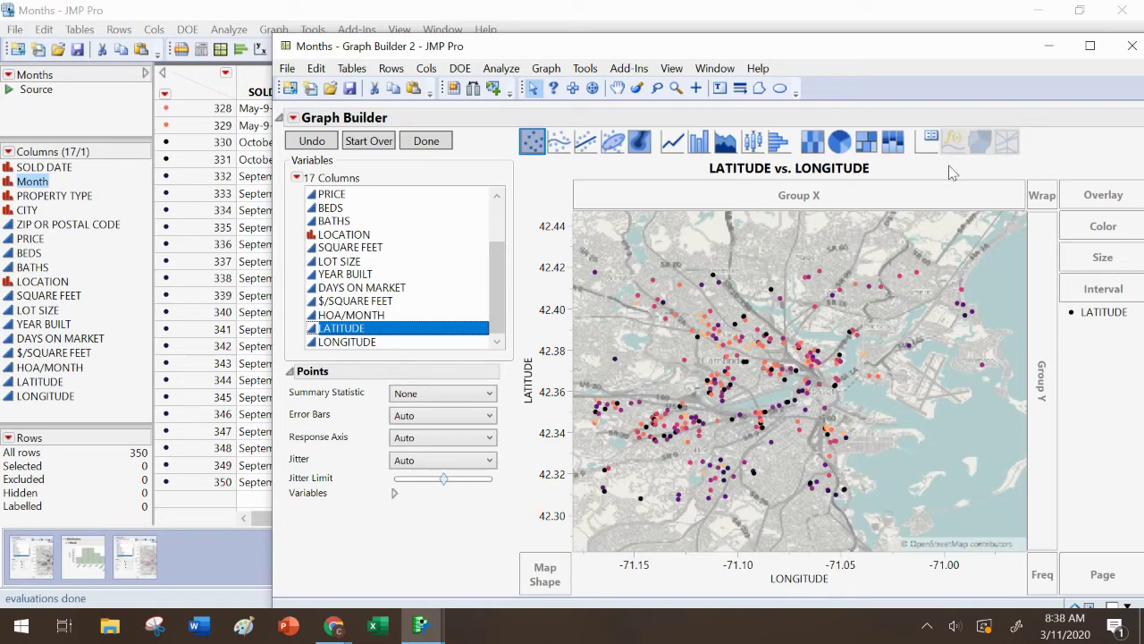
{"action": "left_click_drag", "start_coordinate": [840, 51], "coordinate": [753, 36]}
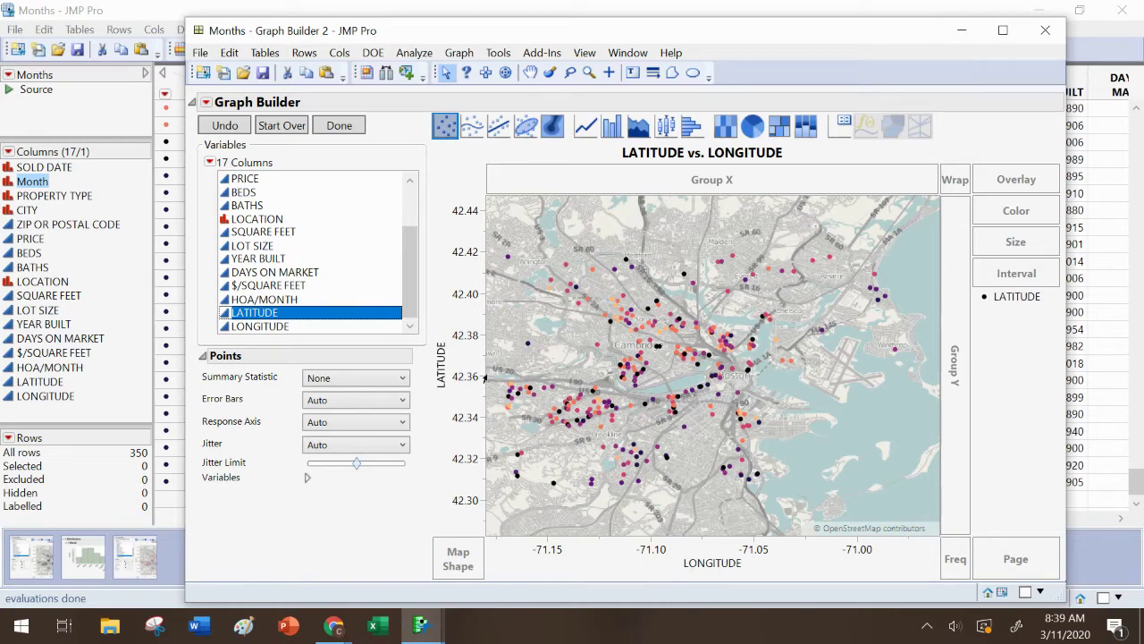
{"action": "left_click_drag", "start_coordinate": [483, 377], "coordinate": [939, 89]}
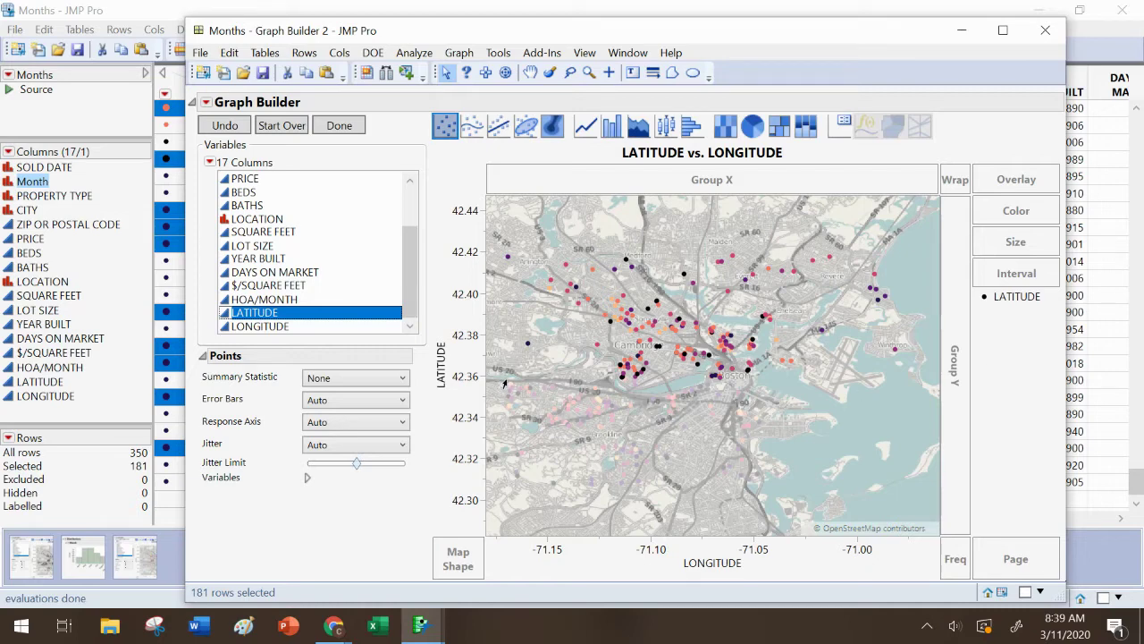
{"action": "left_click_drag", "start_coordinate": [500, 373], "coordinate": [898, 529]}
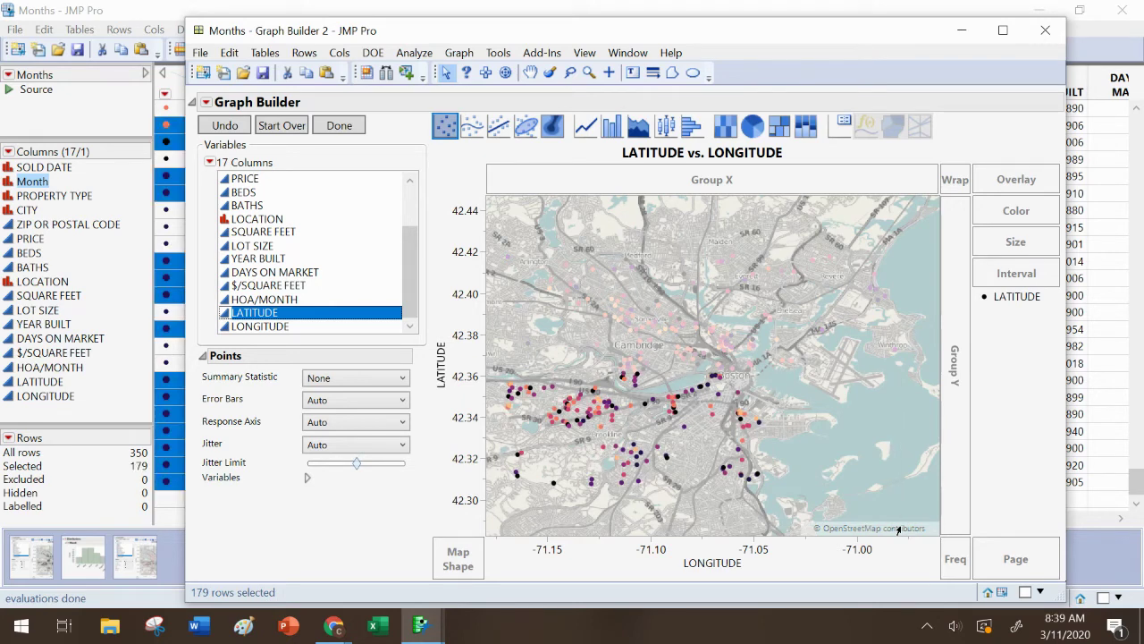
{"action": "left_click", "coordinate": [883, 413]}
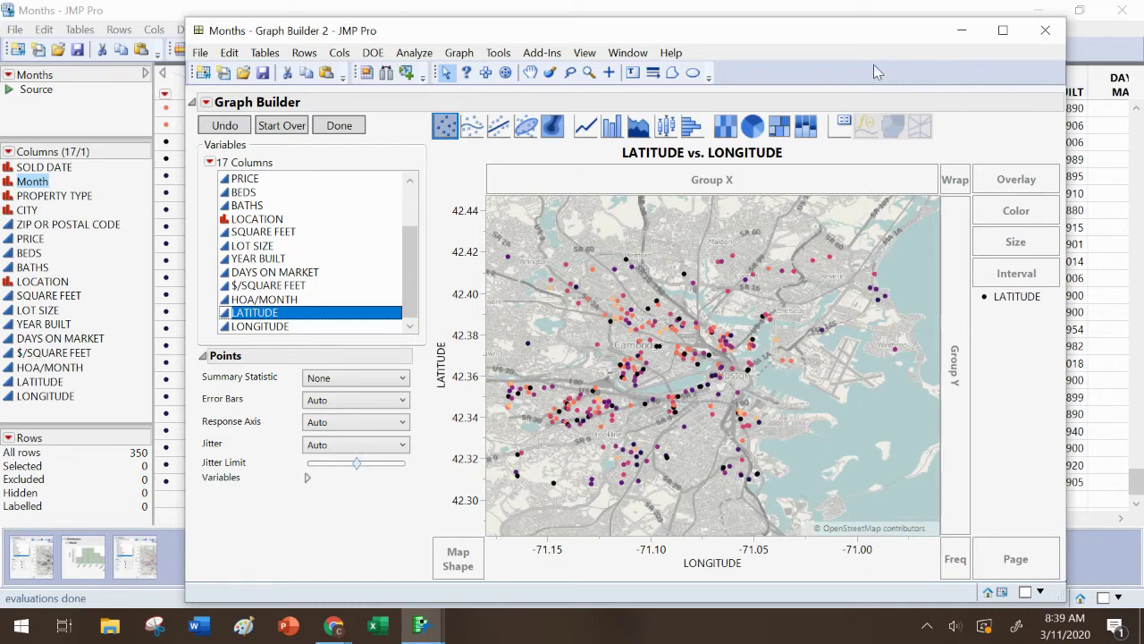
Close the Graph Builder map and clear the Months table's row states
{"action": "left_click", "coordinate": [1039, 33]}
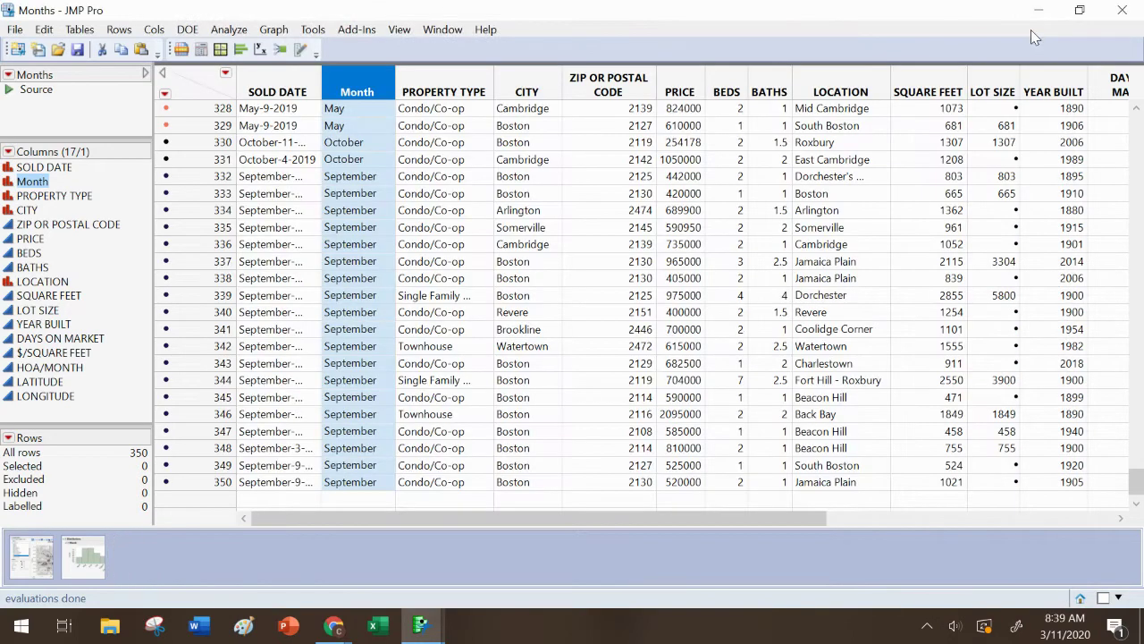
{"action": "left_click", "coordinate": [164, 95]}
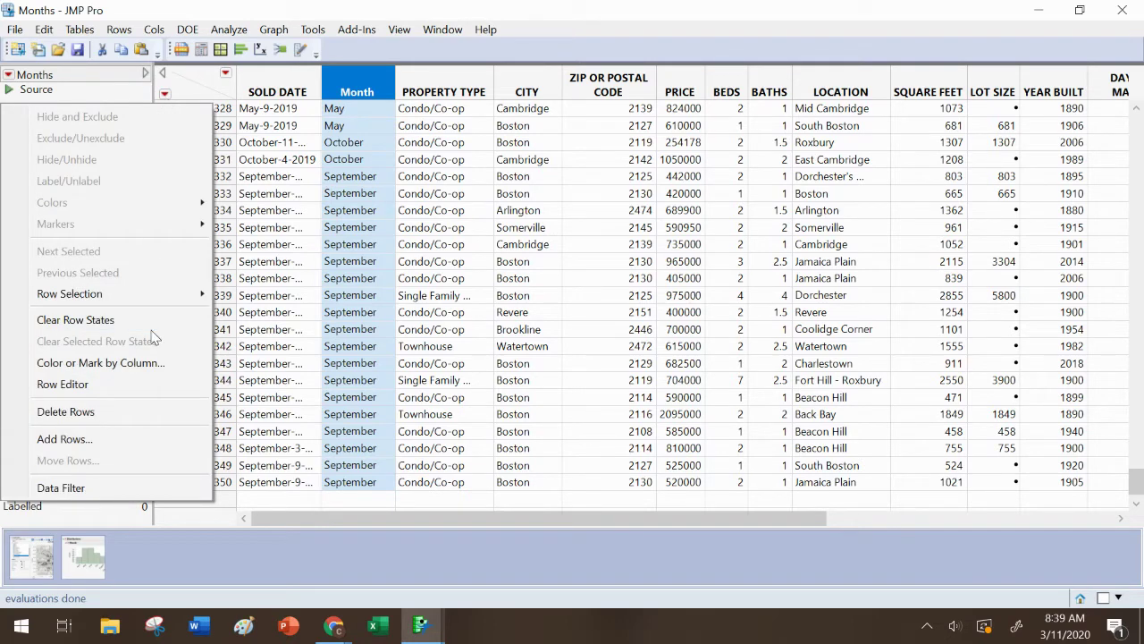
{"action": "left_click", "coordinate": [129, 320]}
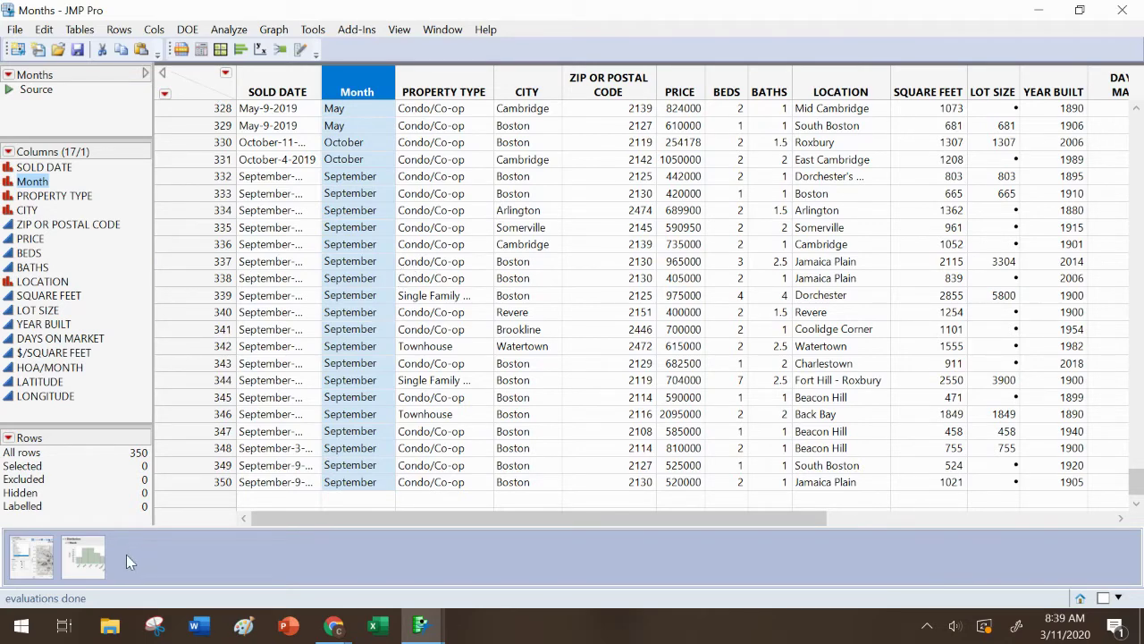
Select the 49 central and south Boston homes on the map, then return to the Months table
{"action": "left_click", "coordinate": [38, 561]}
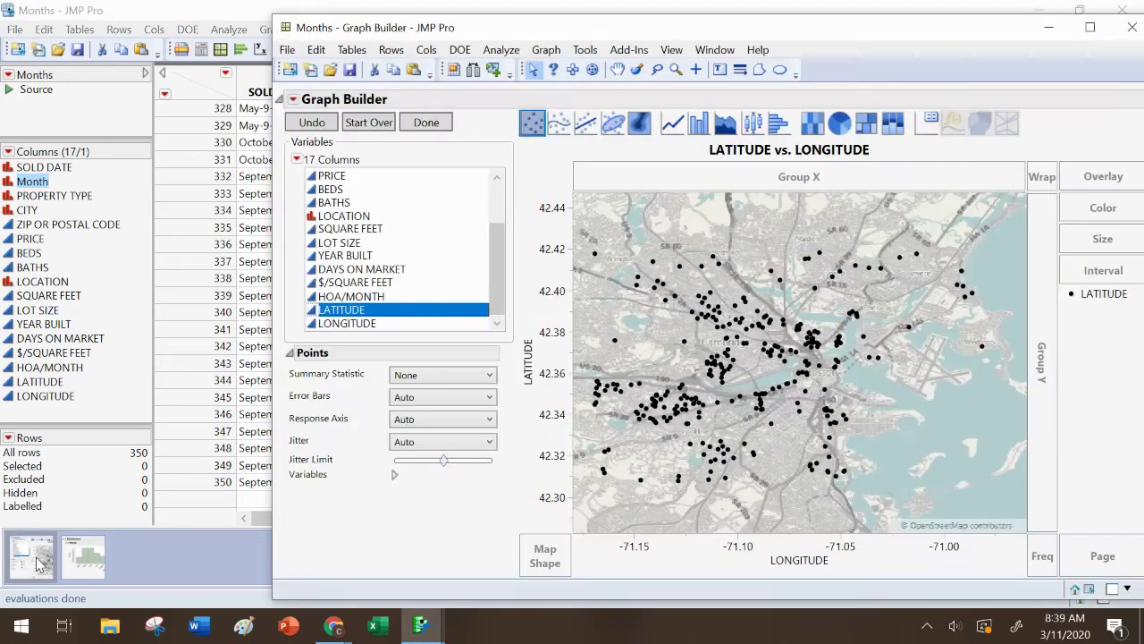
{"action": "left_click_drag", "start_coordinate": [968, 28], "coordinate": [817, 21]}
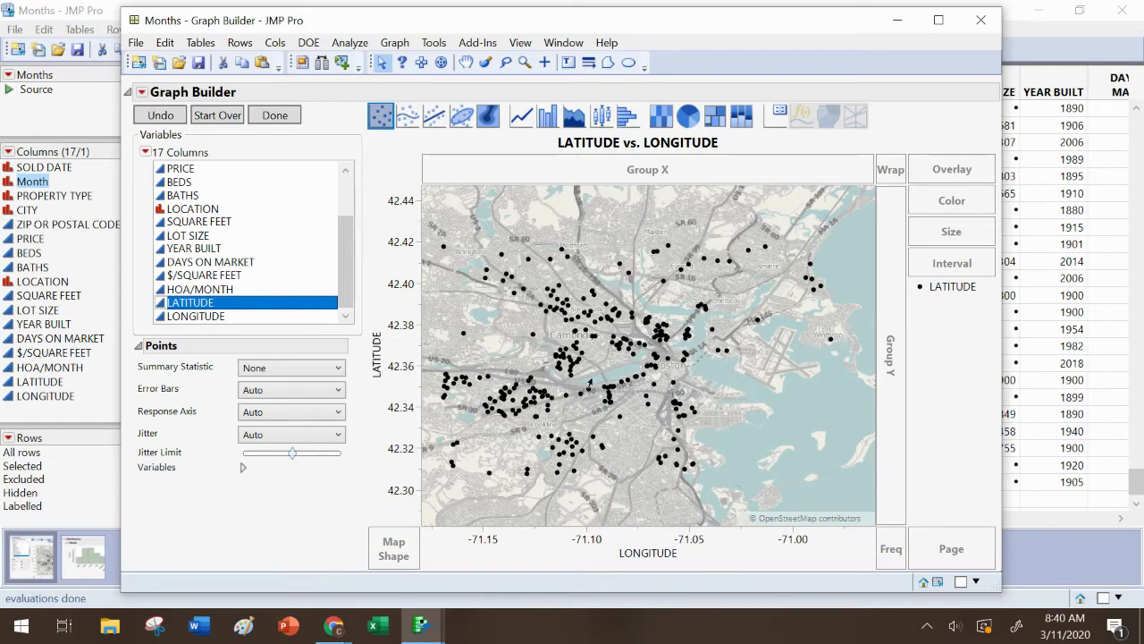
{"action": "left_click", "coordinate": [694, 351]}
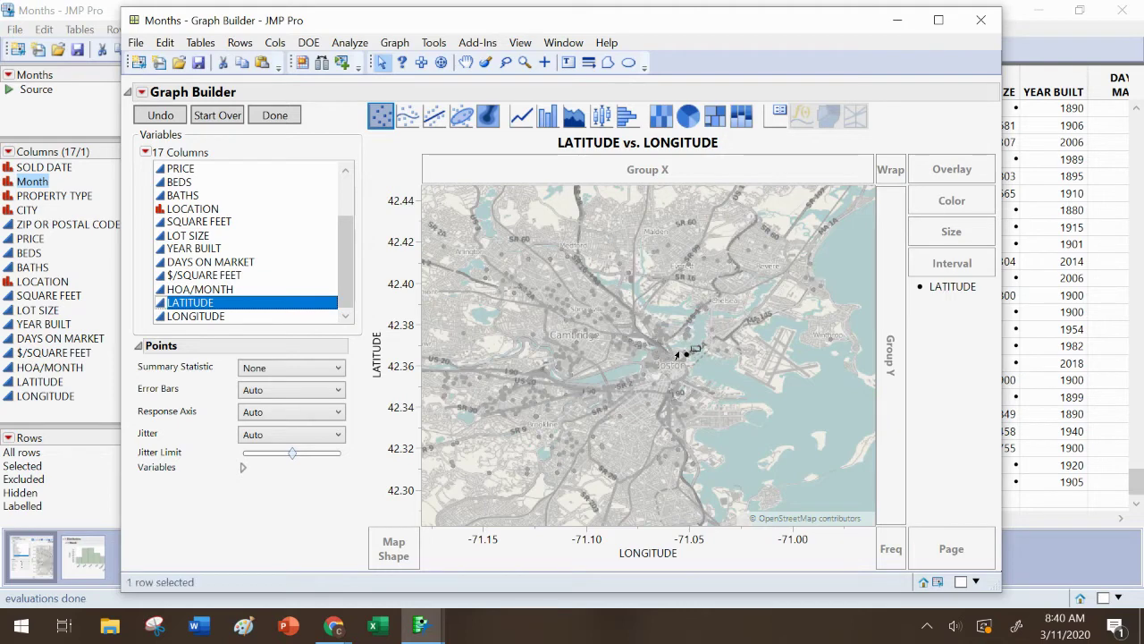
{"action": "mouse_move", "coordinate": [700, 347]}
{"action": "left_mouse_down"}
{"action": "mouse_move", "coordinate": [650, 388]}
{"action": "mouse_move", "coordinate": [641, 540]}
{"action": "left_mouse_up"}
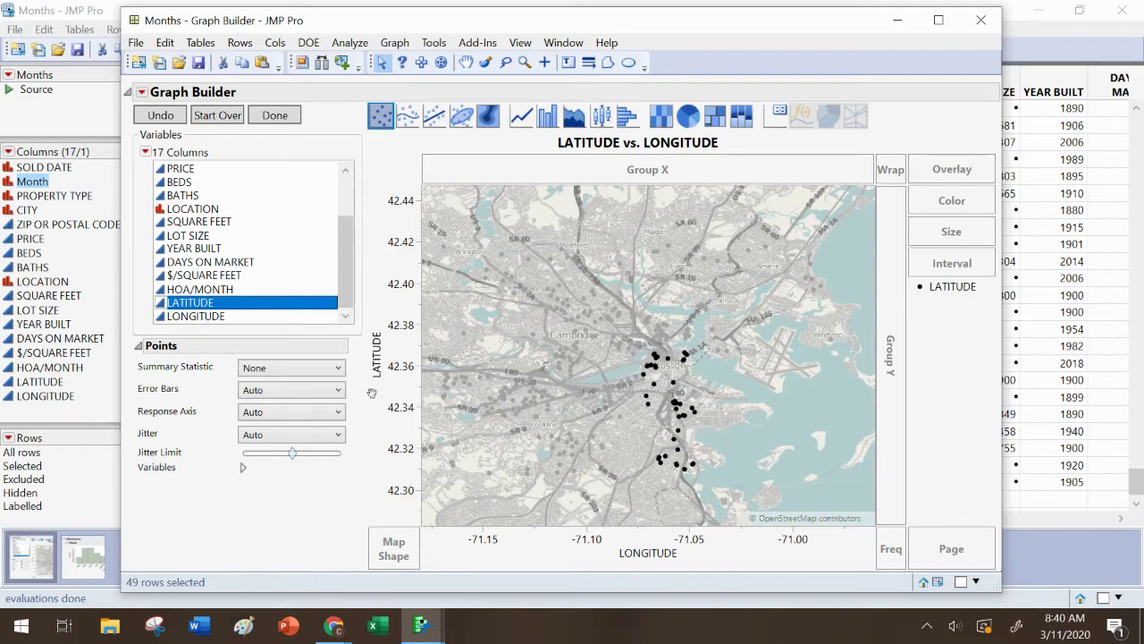
{"action": "mouse_move", "coordinate": [429, 628]}
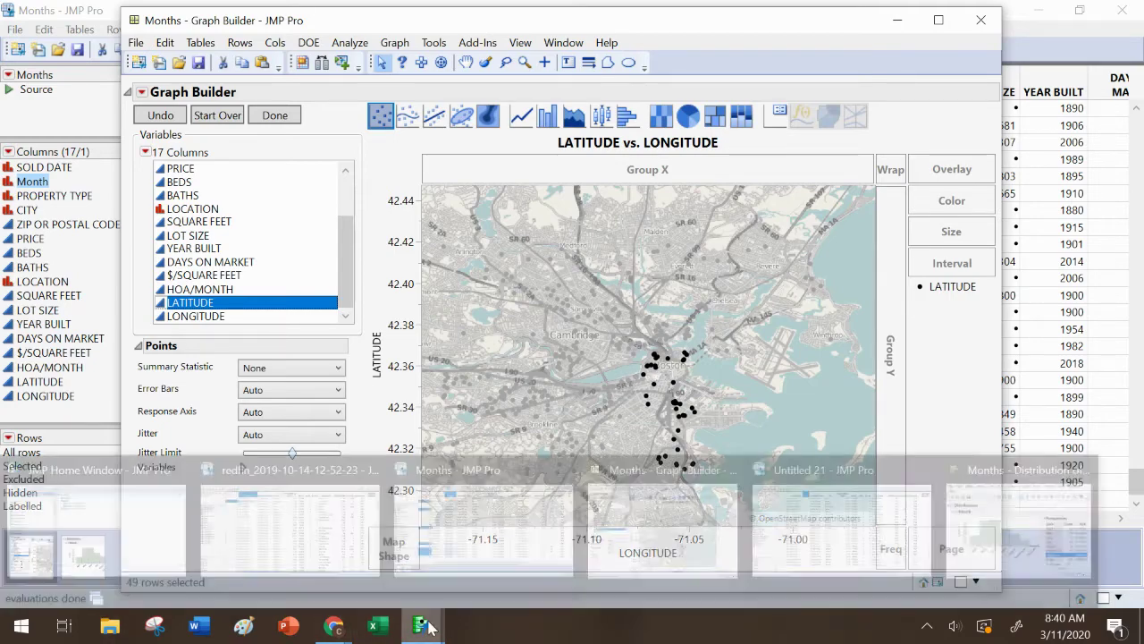
{"action": "left_click", "coordinate": [451, 558]}
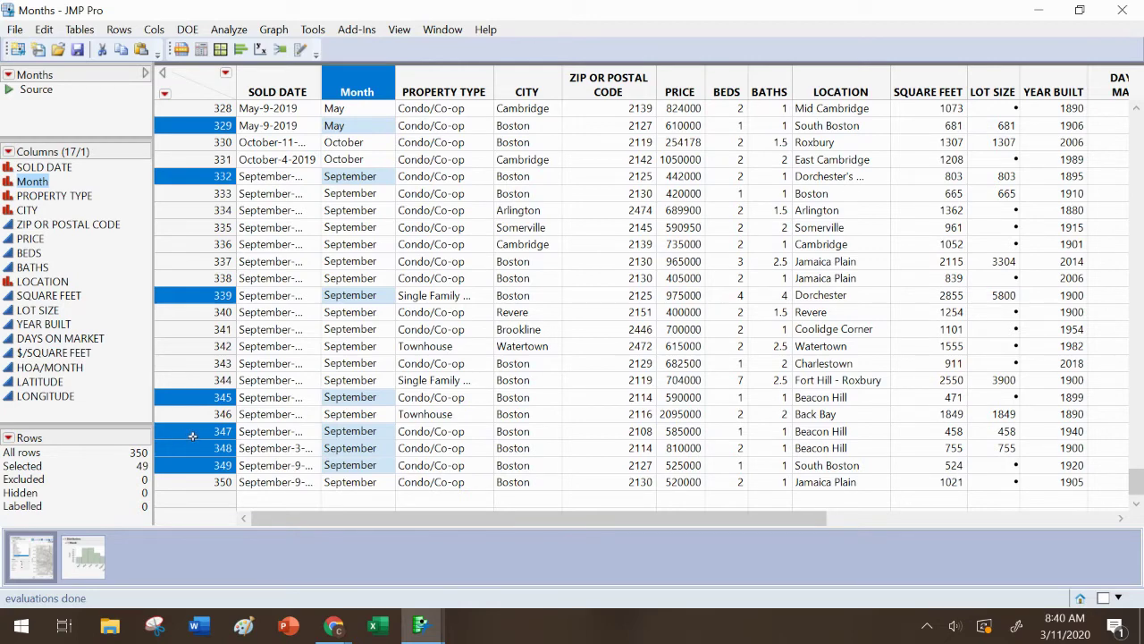
Colour the selected Boston rows blue and view them as blue points on the map
{"action": "right_click", "coordinate": [192, 435]}
{"action": "mouse_move", "coordinate": [176, 444]}
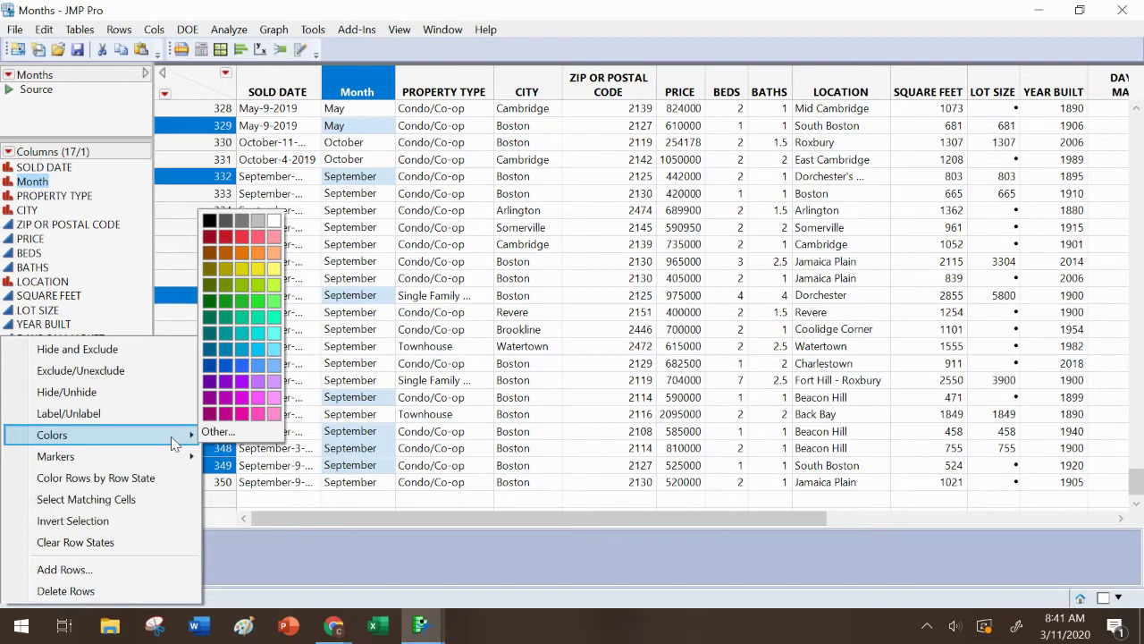
{"action": "left_click", "coordinate": [230, 367]}
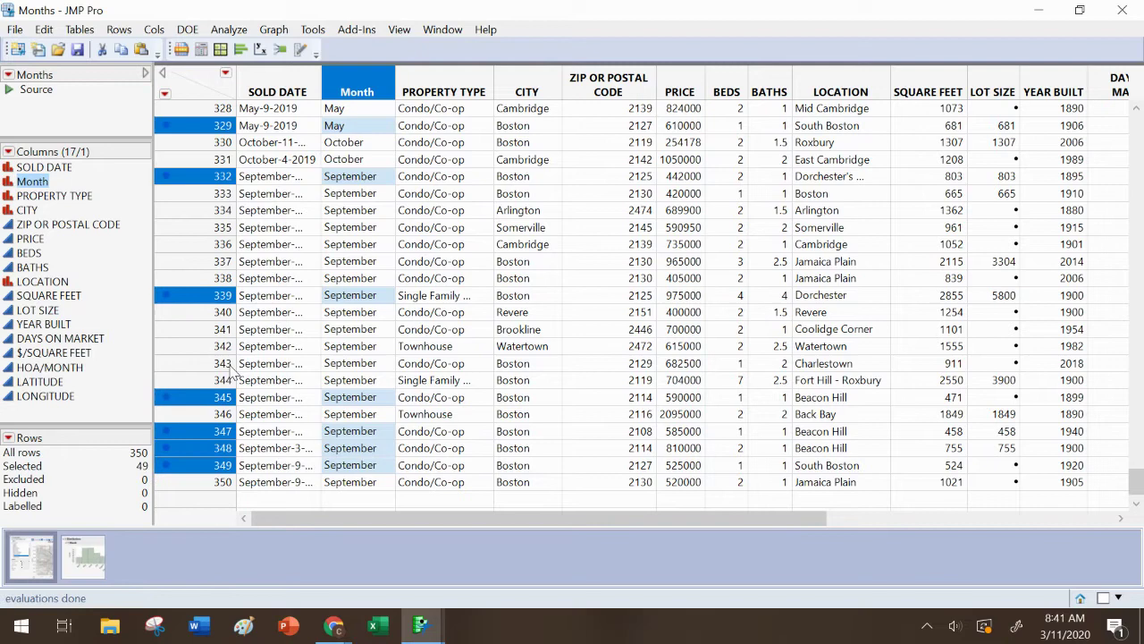
{"action": "double_click", "coordinate": [179, 482]}
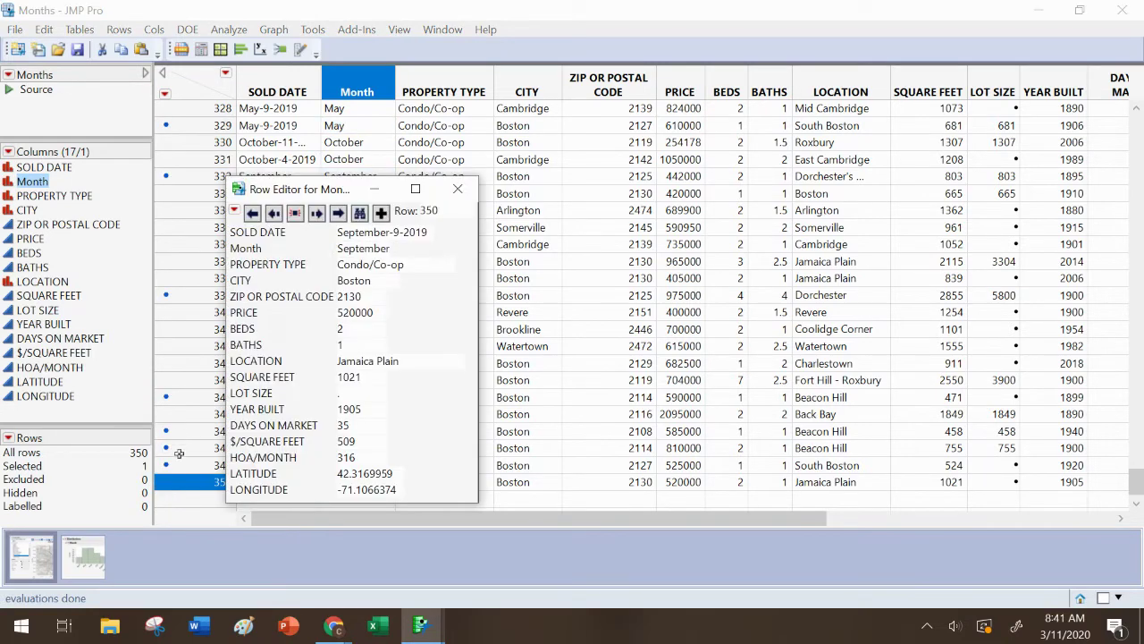
{"action": "left_click", "coordinate": [40, 561]}
{"action": "left_click", "coordinate": [633, 441]}
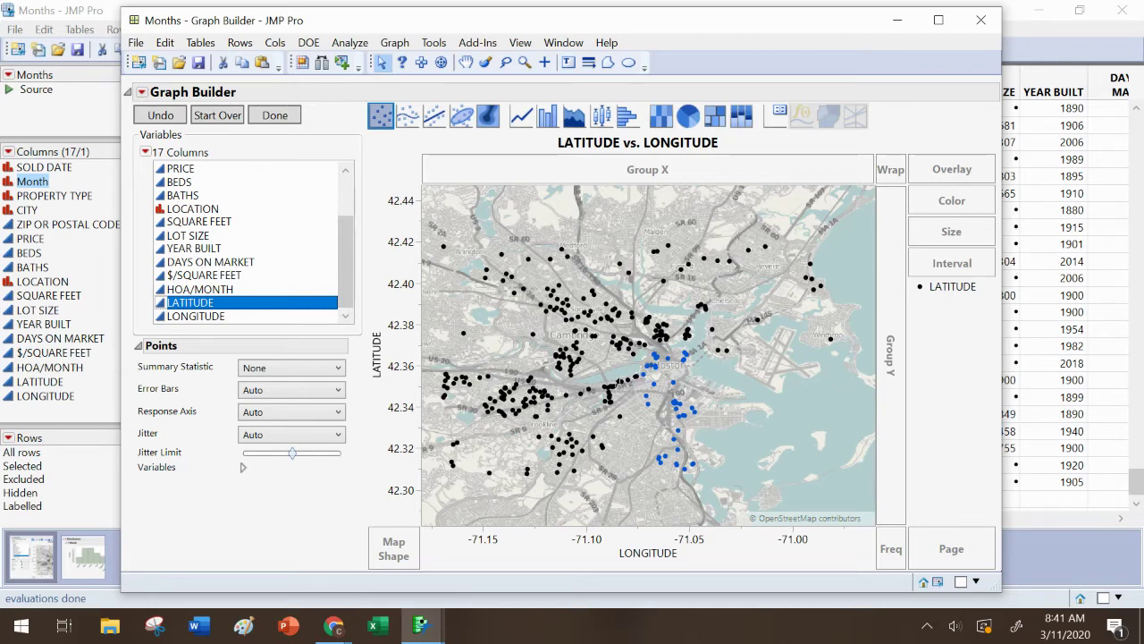
Select the cluster of 55 Cambridge-area points on the street map
{"action": "left_click_drag", "start_coordinate": [641, 368], "coordinate": [584, 428]}
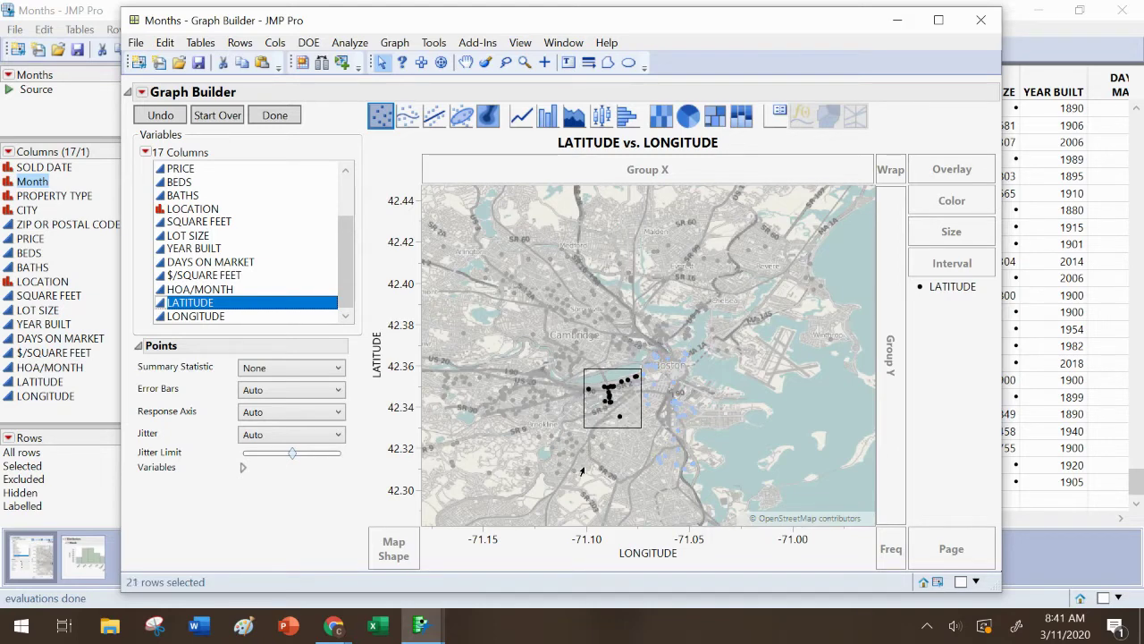
{"action": "left_click_drag", "start_coordinate": [581, 471], "coordinate": [582, 505]}
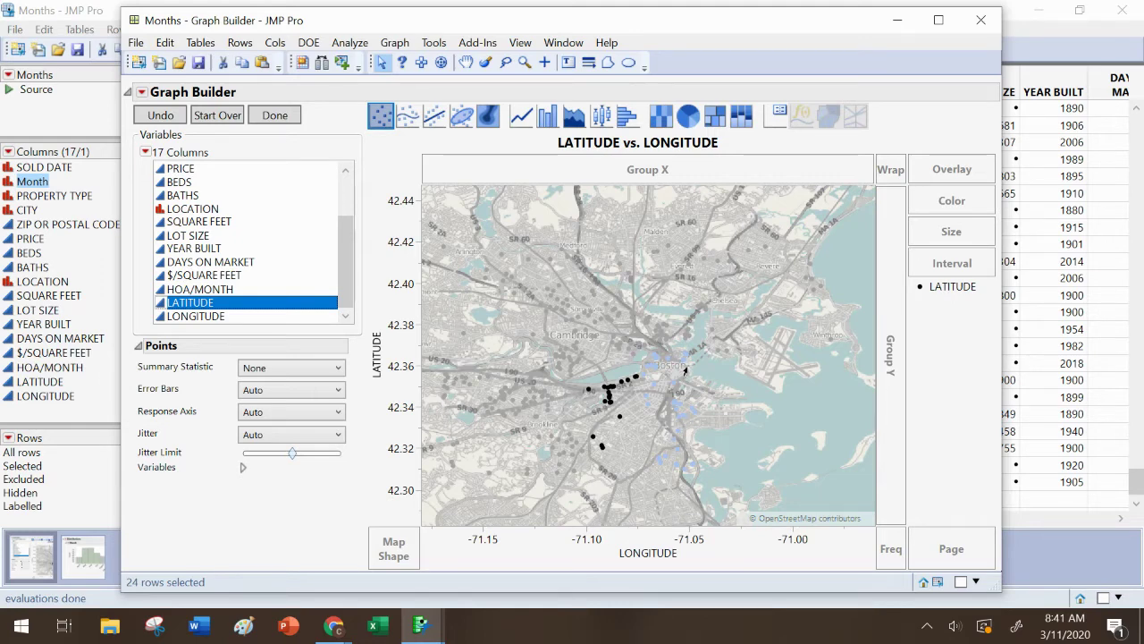
{"action": "left_click", "coordinate": [582, 335]}
{"action": "left_click", "coordinate": [554, 308]}
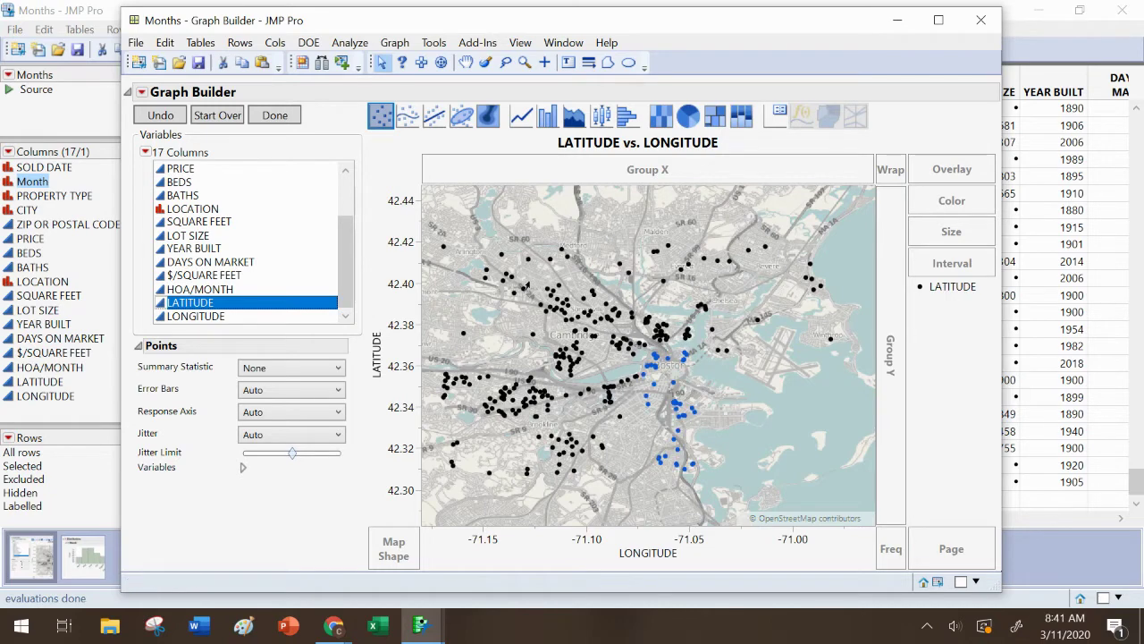
{"action": "left_click_drag", "start_coordinate": [524, 277], "coordinate": [607, 361]}
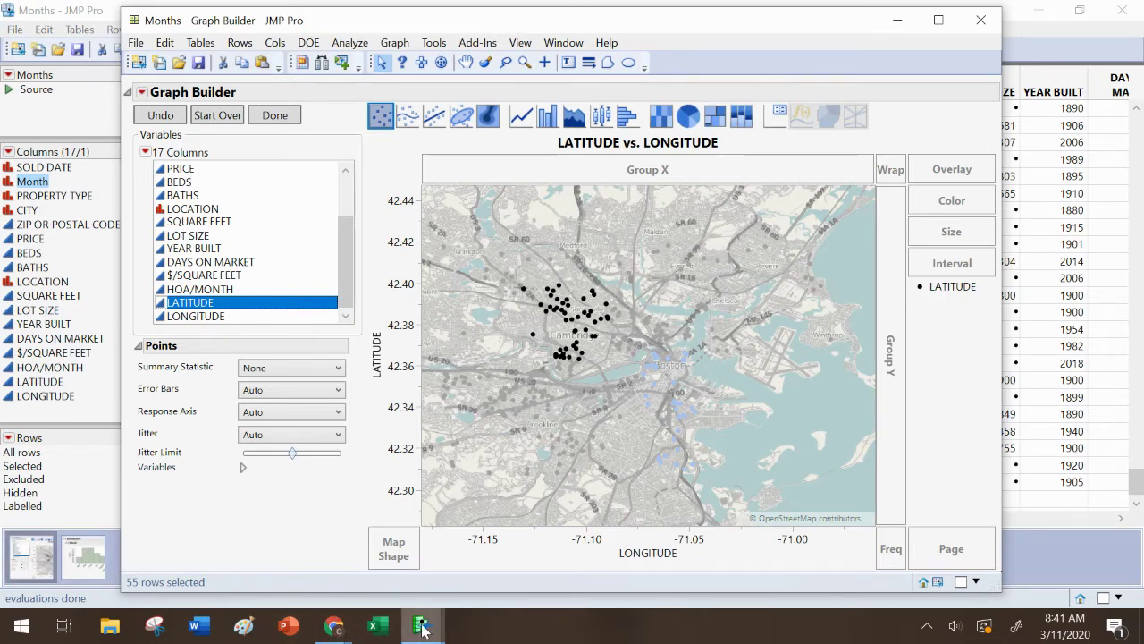
Colour the selected Cambridge rows crimson in the Months table
{"action": "mouse_move", "coordinate": [420, 628]}
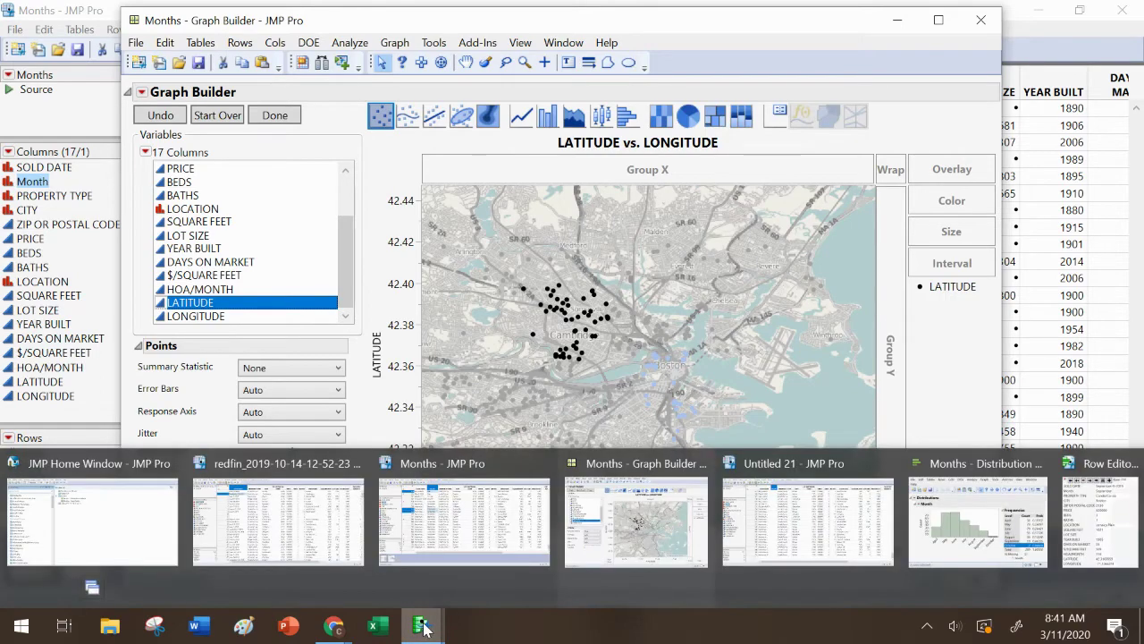
{"action": "left_click", "coordinate": [505, 529]}
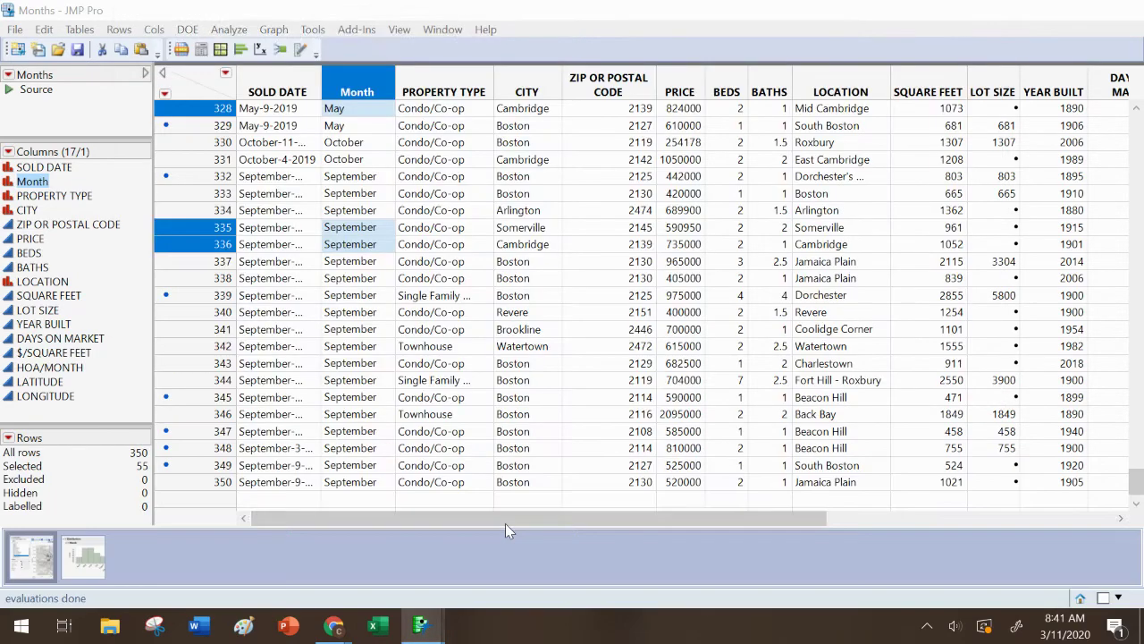
{"action": "right_click", "coordinate": [197, 231]}
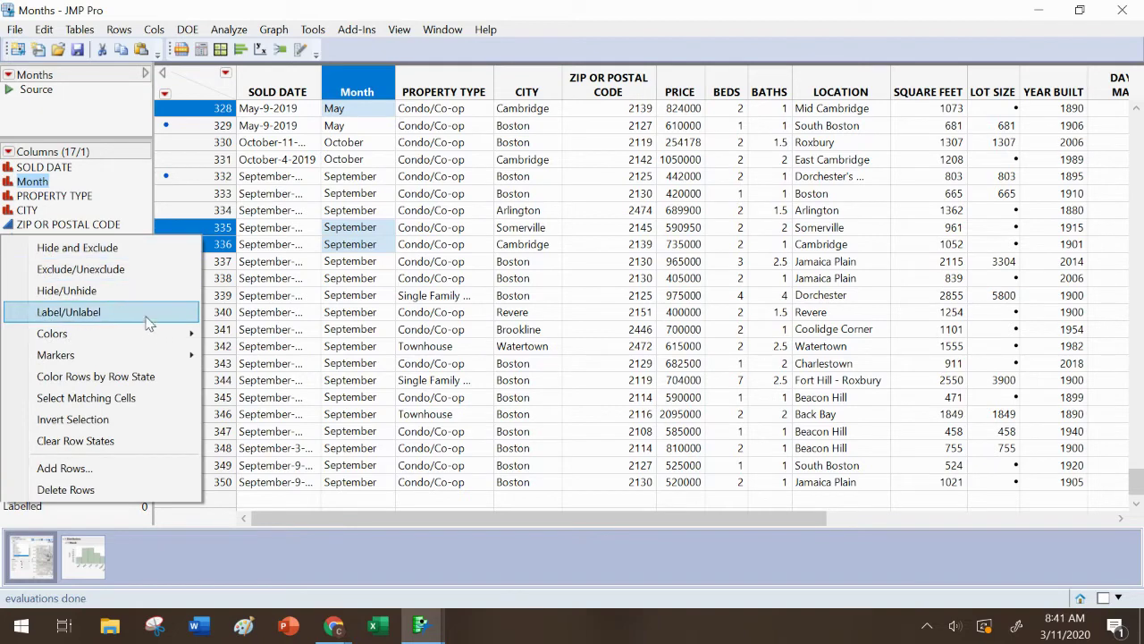
{"action": "mouse_move", "coordinate": [143, 338]}
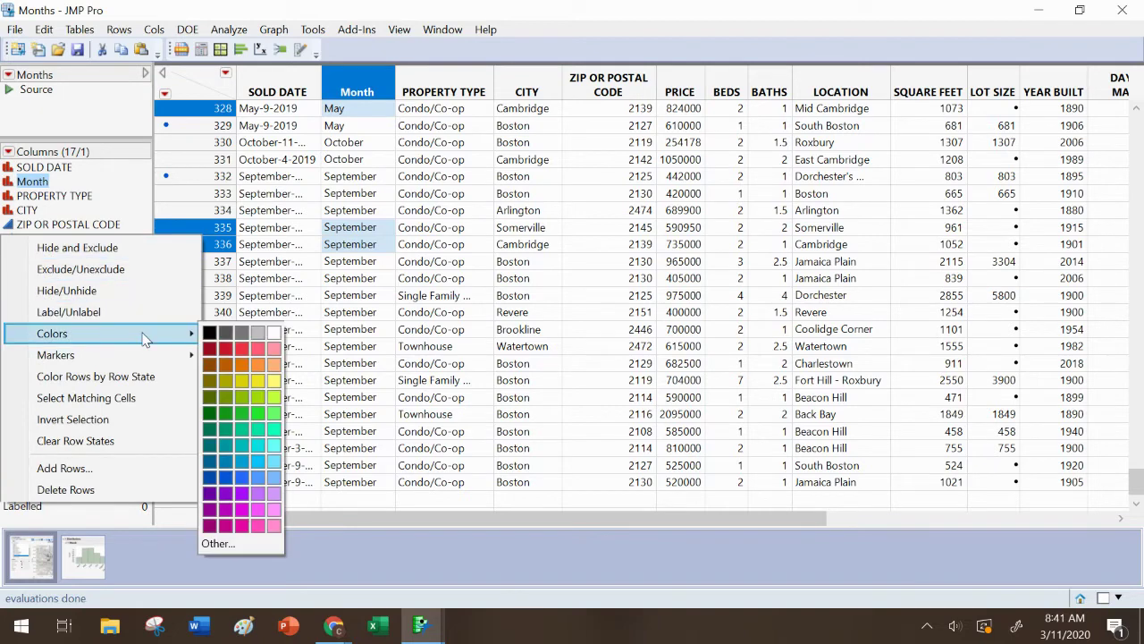
{"action": "left_click", "coordinate": [214, 356]}
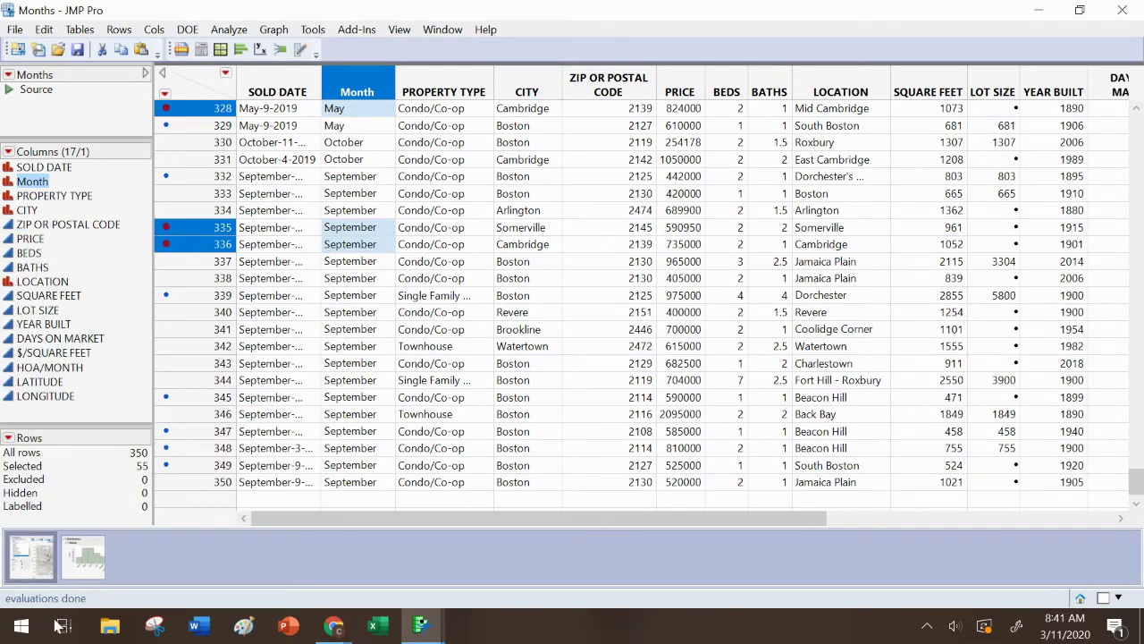
Return to the map and clear the selection to show the red and blue points
{"action": "left_click", "coordinate": [29, 561]}
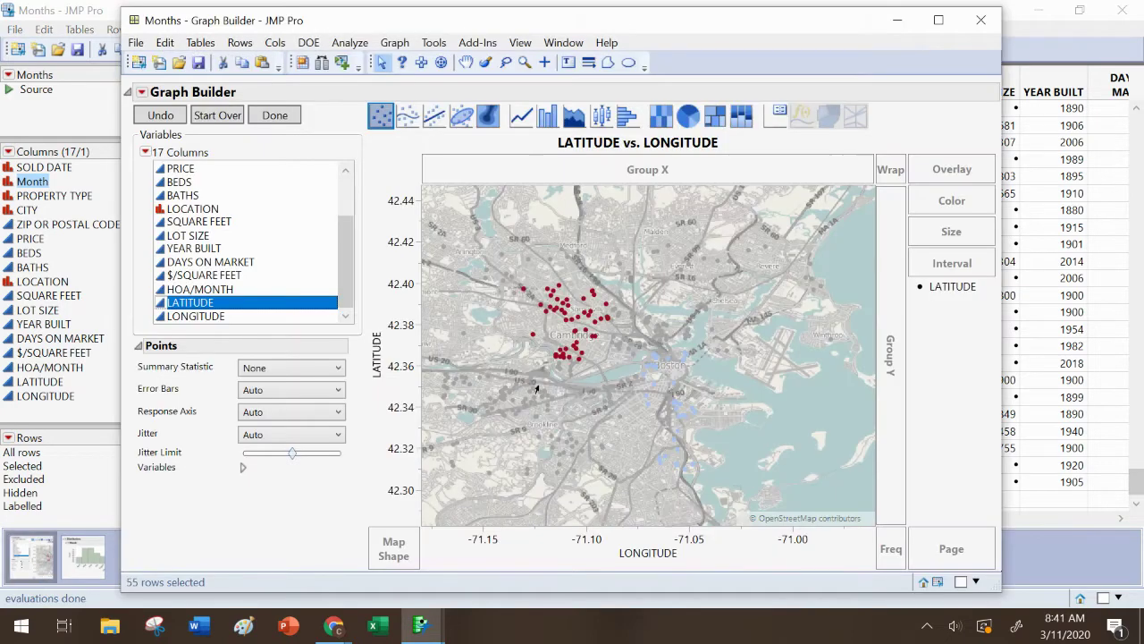
{"action": "left_click", "coordinate": [600, 375]}
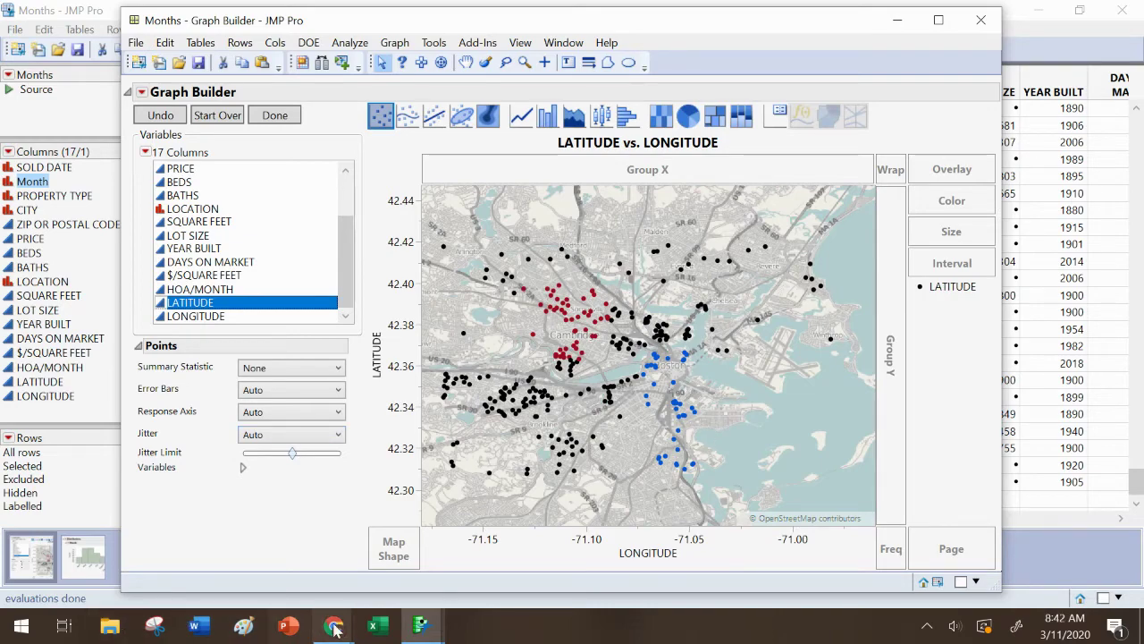
{"action": "left_click", "coordinate": [421, 625]}
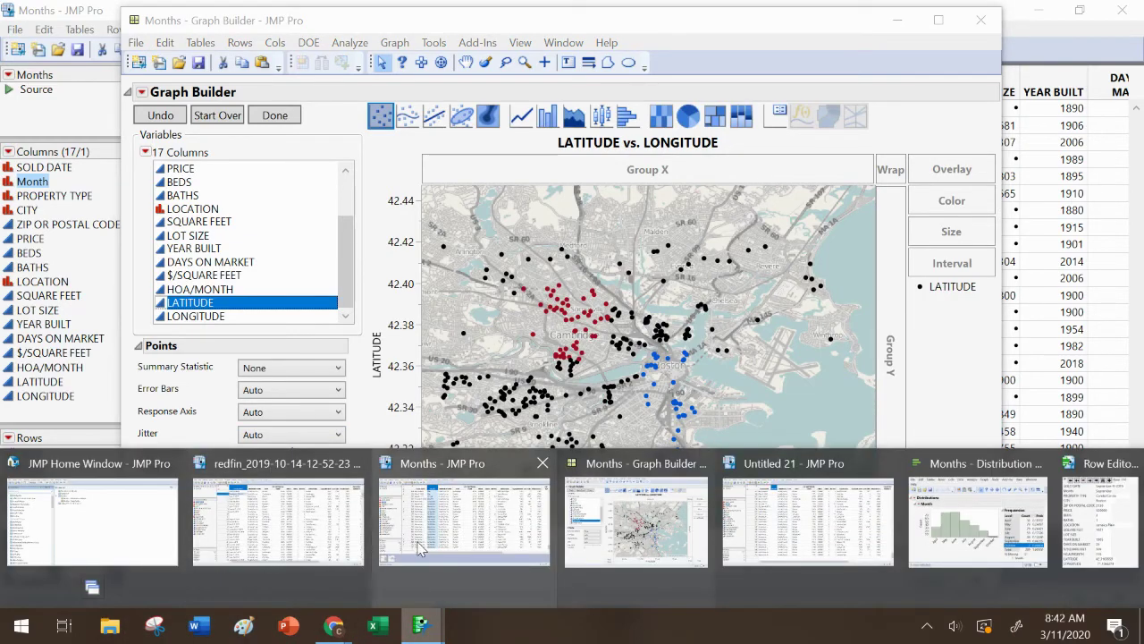
{"action": "mouse_move", "coordinate": [420, 547]}
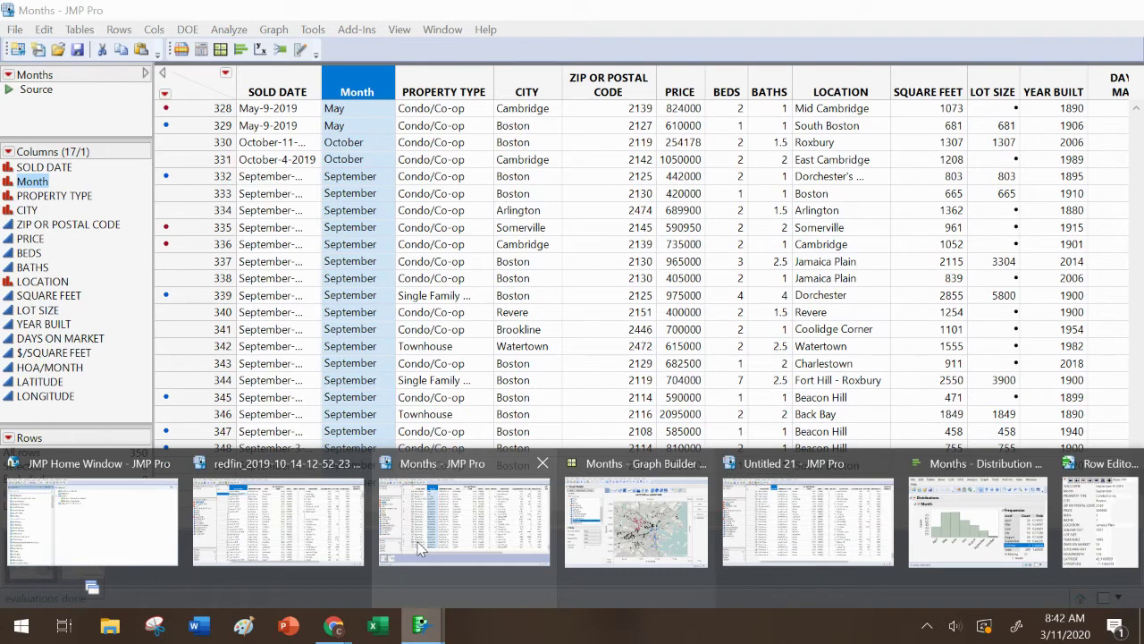
Switch to the Months table and select the CITY column
{"action": "left_click", "coordinate": [420, 547]}
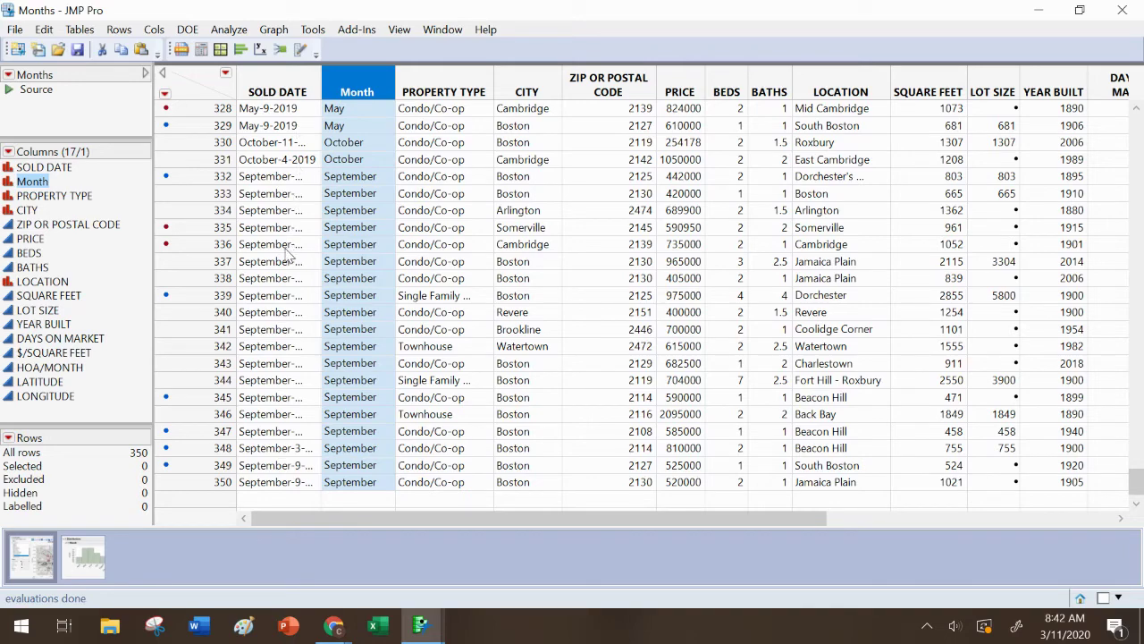
{"action": "left_click_drag", "start_coordinate": [1140, 472], "coordinate": [1135, 111]}
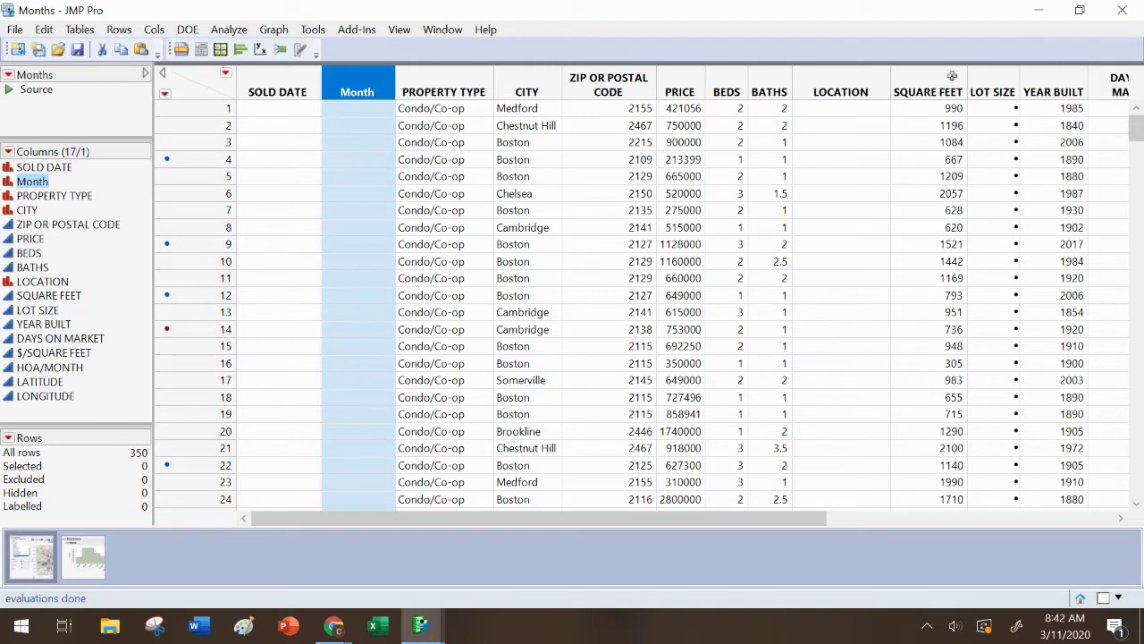
{"action": "left_click", "coordinate": [622, 82]}
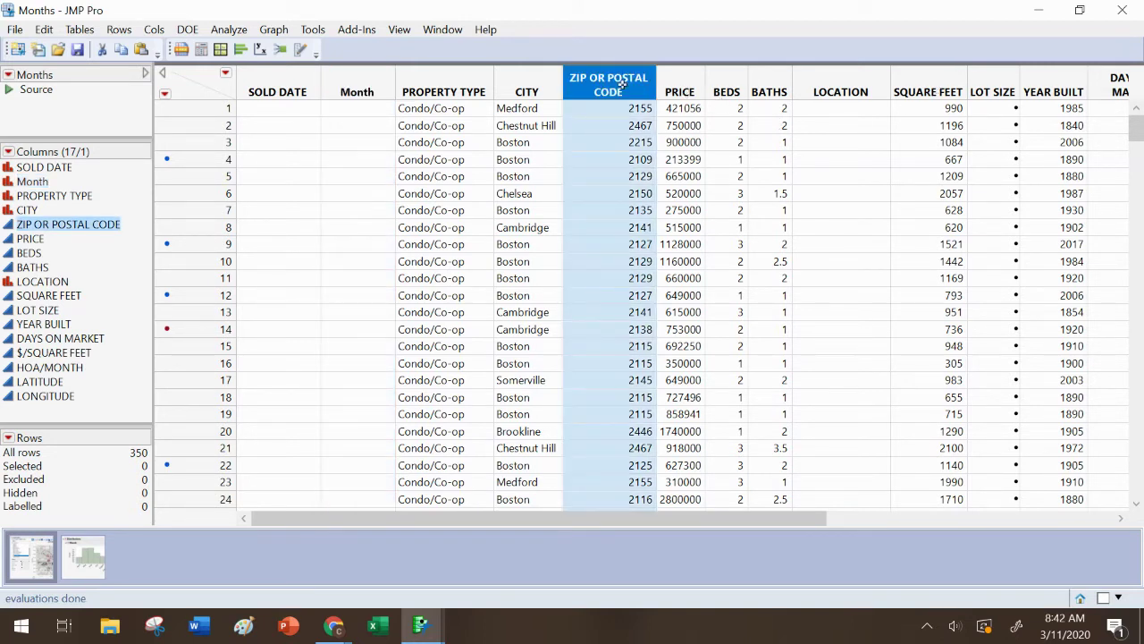
{"action": "left_click", "coordinate": [524, 88]}
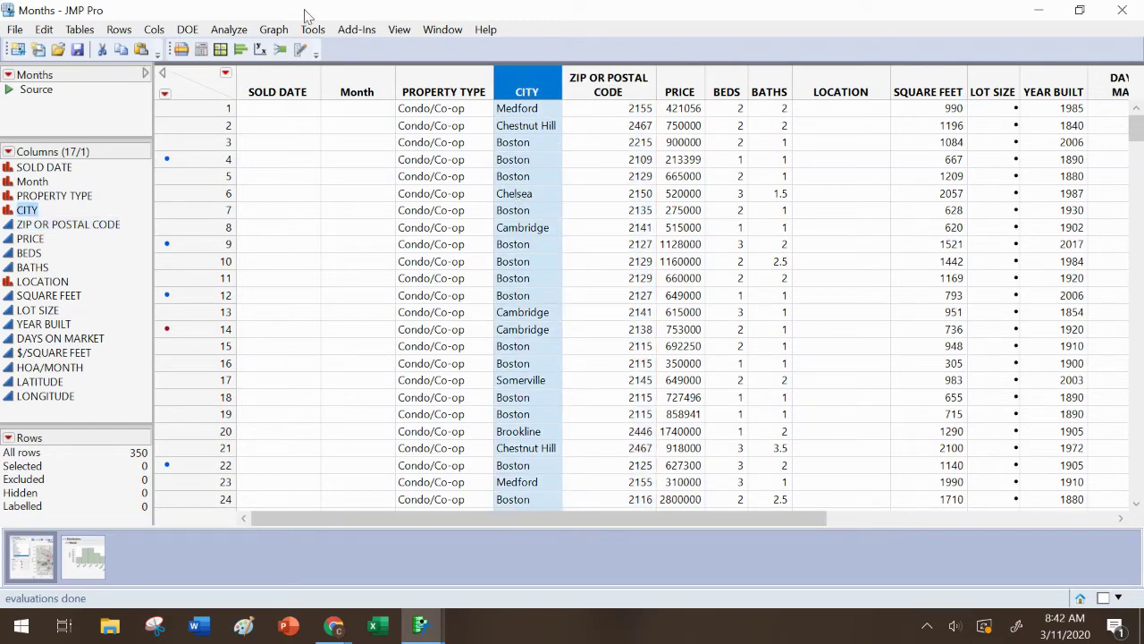
{"action": "left_click", "coordinate": [225, 28]}
Run a Distribution of CITY, then bring the coloured street map back to the front
{"action": "left_click", "coordinate": [211, 50]}
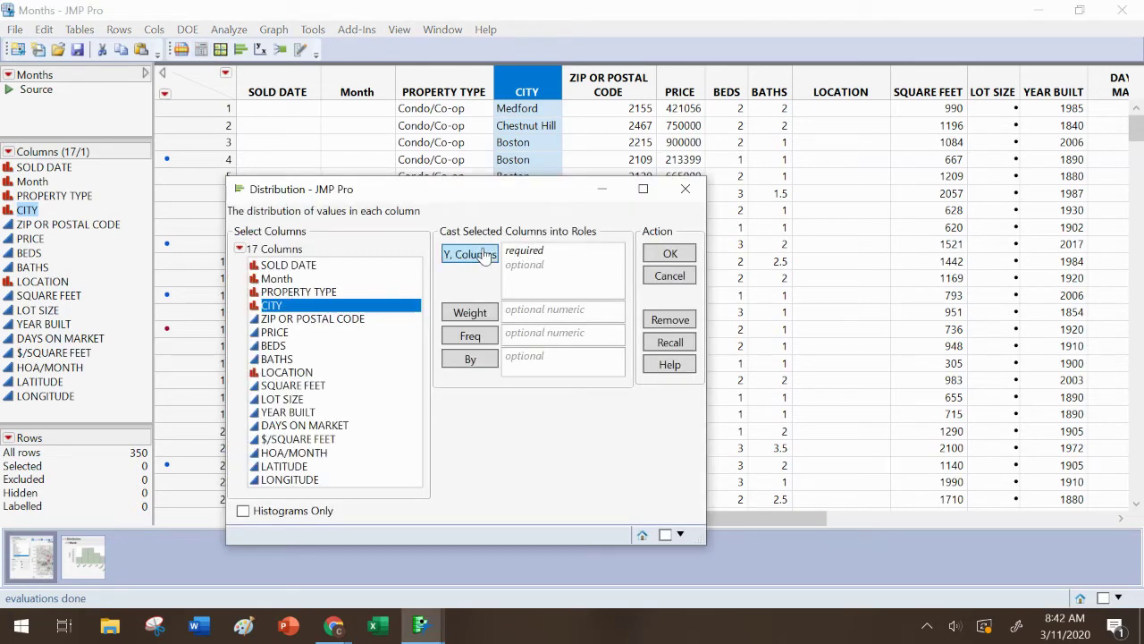
{"action": "left_click", "coordinate": [469, 254]}
{"action": "left_click", "coordinate": [654, 254]}
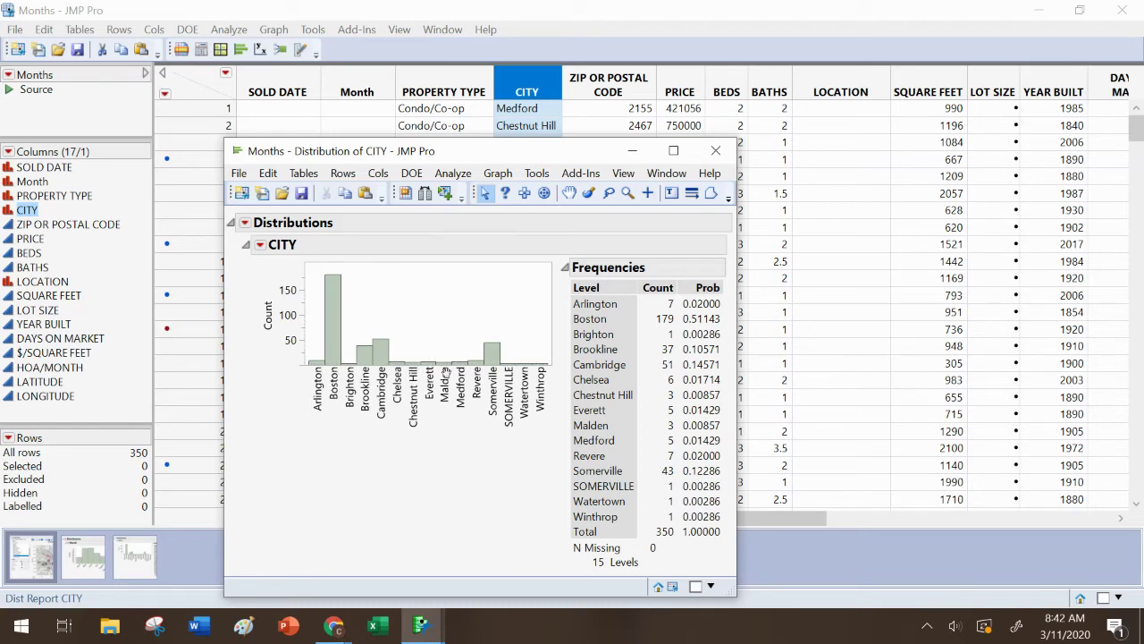
{"action": "left_click", "coordinate": [38, 550]}
{"action": "left_click", "coordinate": [38, 549]}
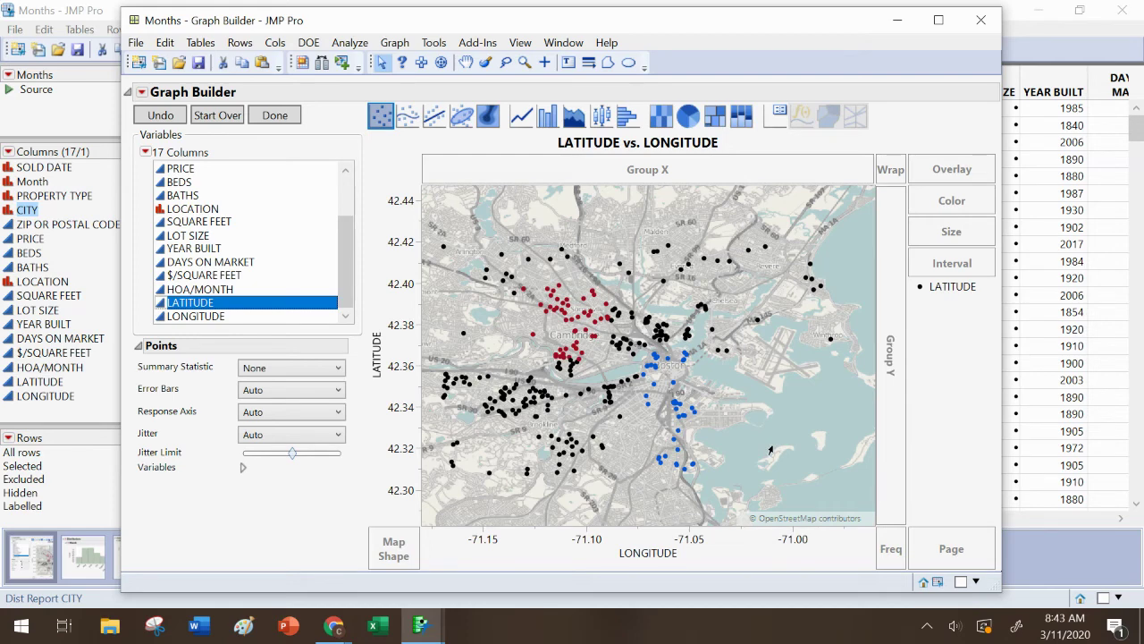
Minimize the map and browse the Months table's $/SQUARE FEET and YEAR BUILT columns
{"action": "left_click", "coordinate": [884, 14]}
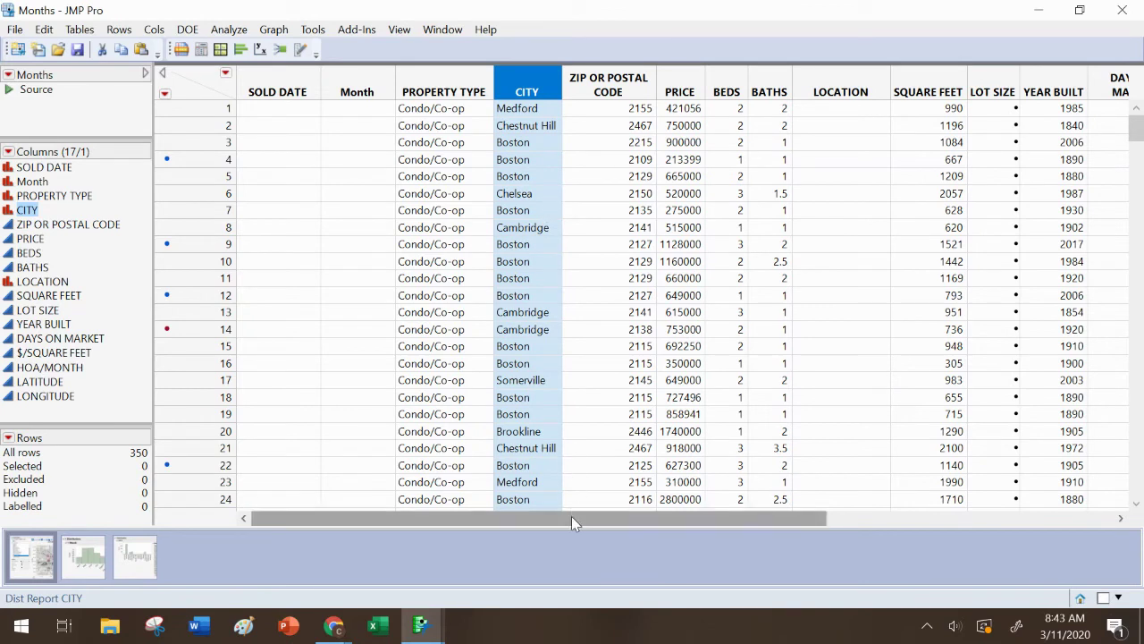
{"action": "left_click_drag", "start_coordinate": [1137, 130], "coordinate": [1138, 127]}
{"action": "left_click_drag", "start_coordinate": [688, 518], "coordinate": [849, 529]}
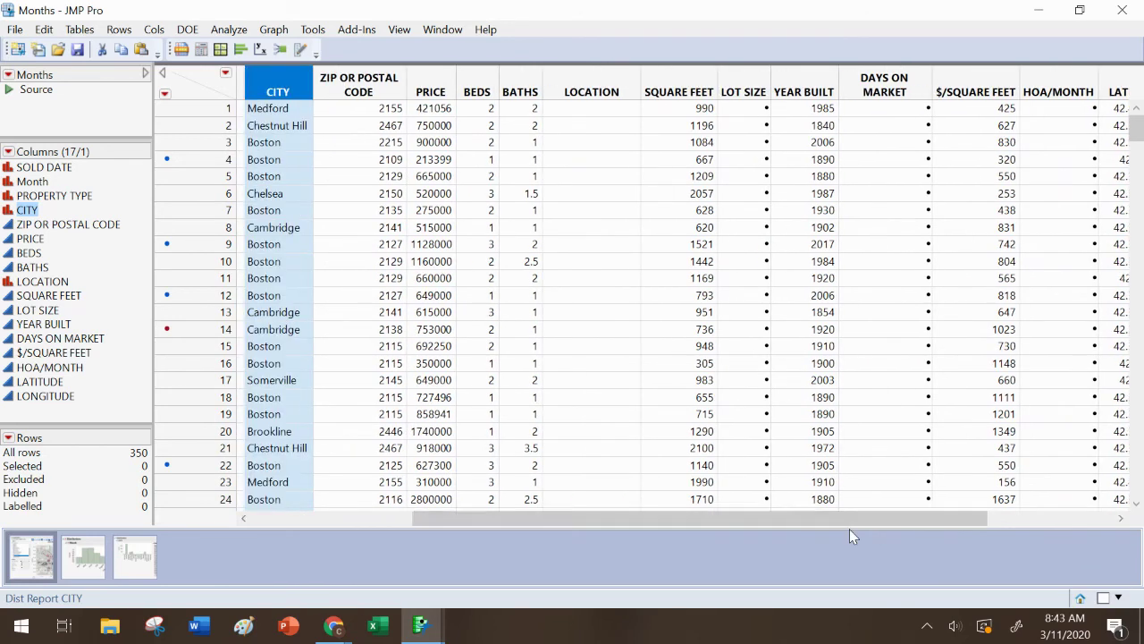
{"action": "left_click", "coordinate": [943, 88]}
{"action": "left_click", "coordinate": [800, 88]}
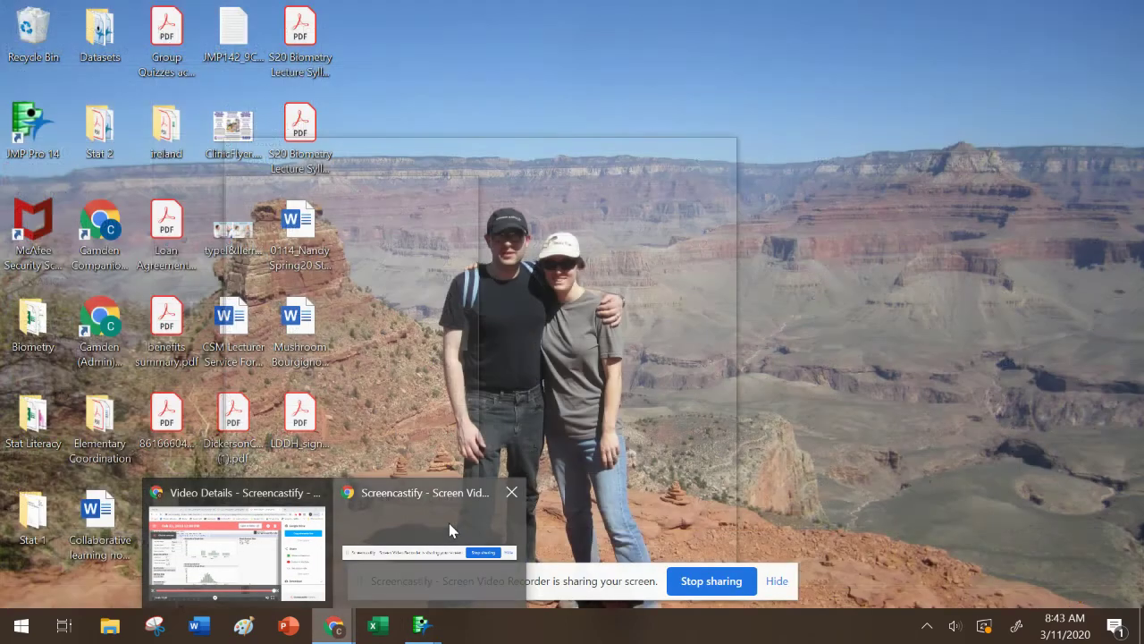
{"action": "left_click", "coordinate": [449, 523]}
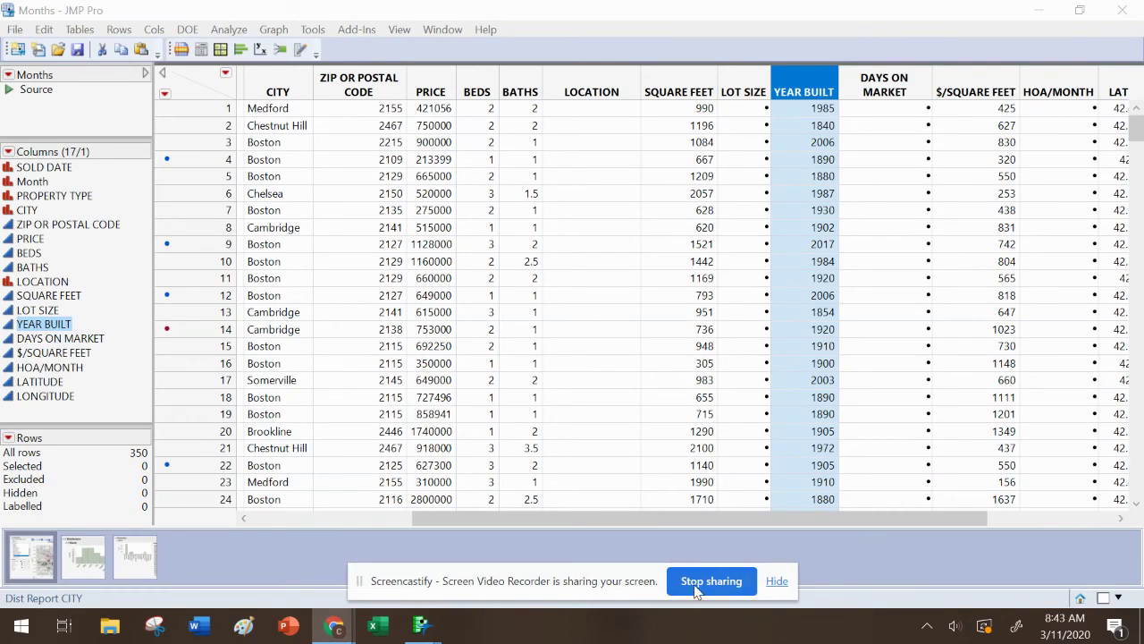